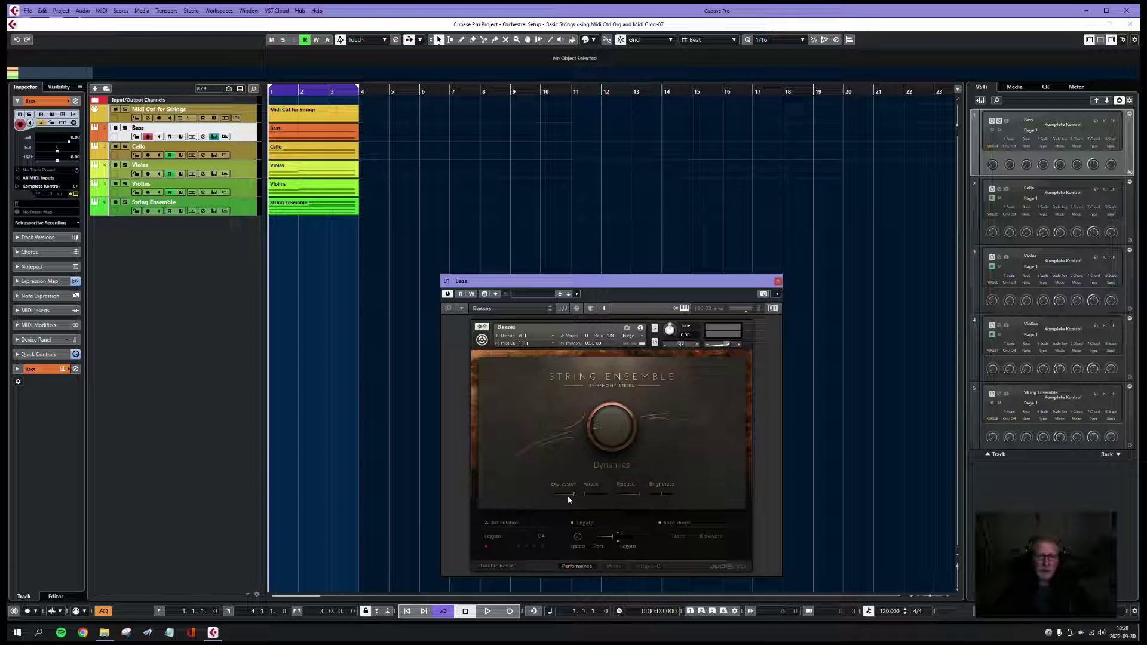
Nudge the Bass String Ensemble's Expression slider and move its window up and to the right
mouse_move(559, 500)
mouse_down()
mouse_move(569, 499)
mouse_move(535, 498)
mouse_move(558, 499)
mouse_up()
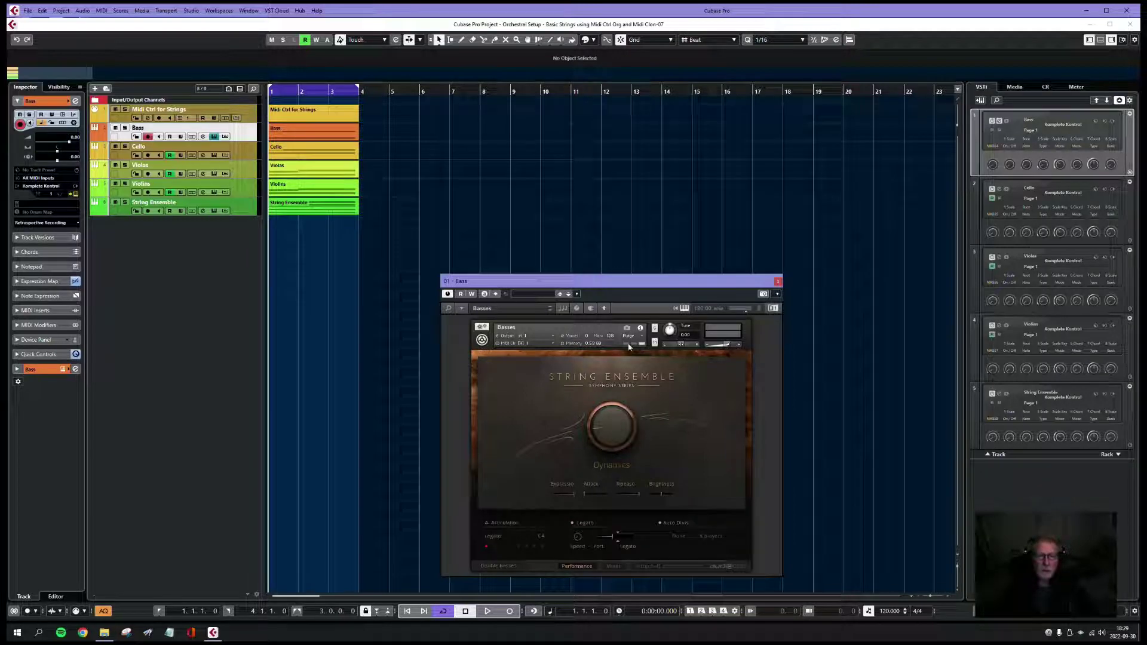
drag(628, 287, 660, 261)
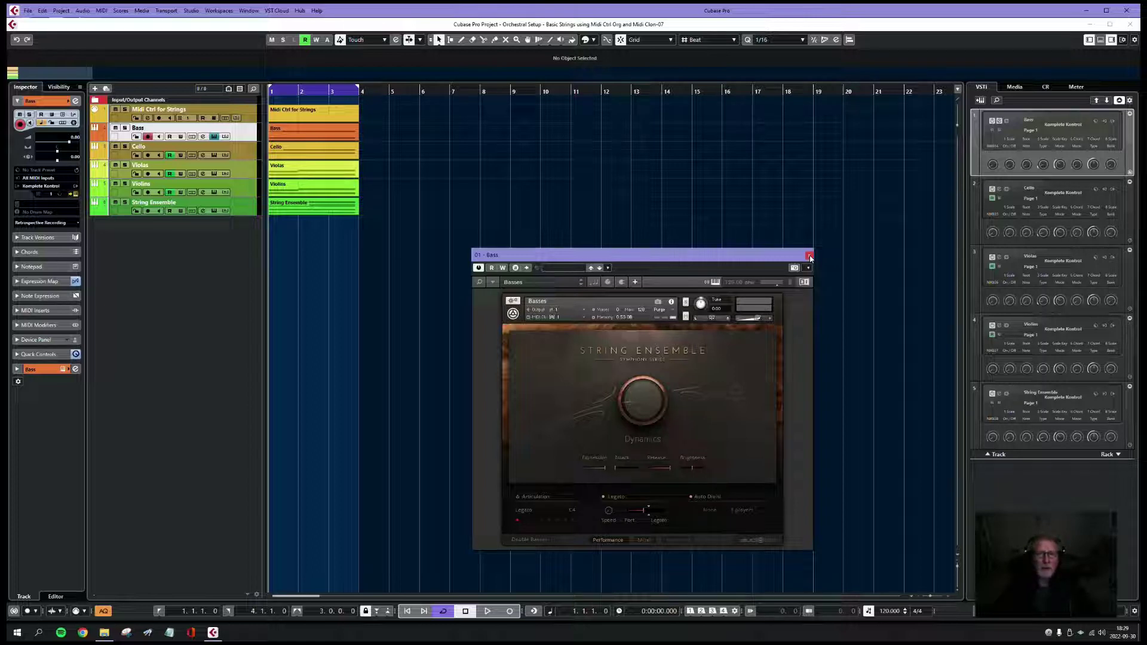
Close the Bass window and show Midi Ctrl for Strings' CC1 lane in place
click(810, 256)
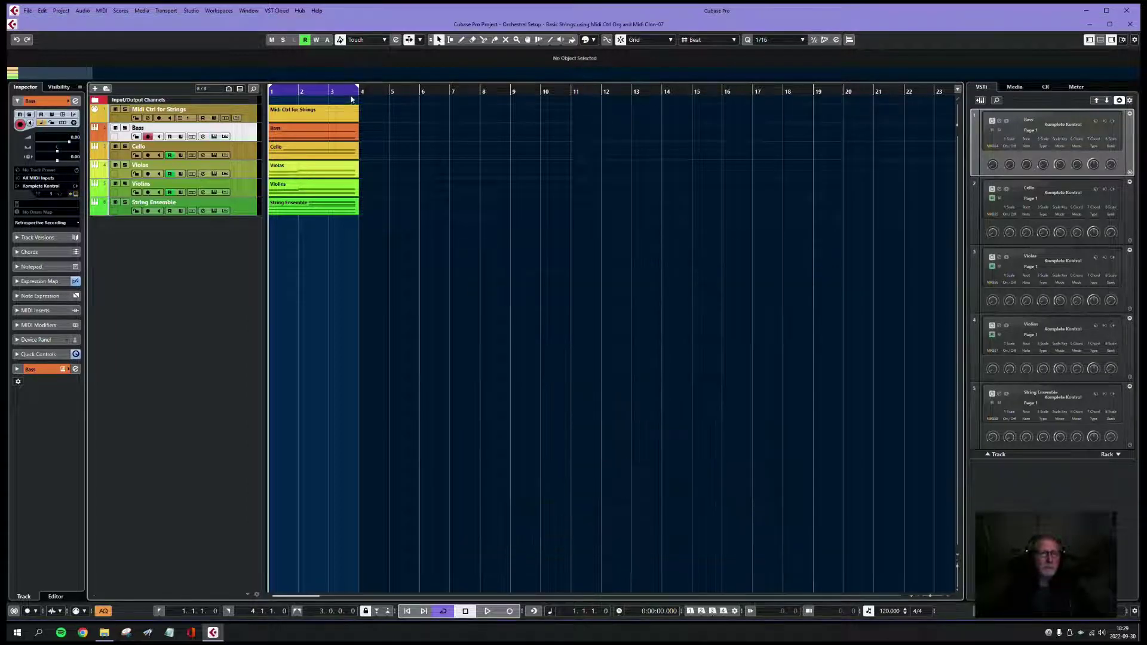
click(256, 118)
key(ctrl+shift+i)
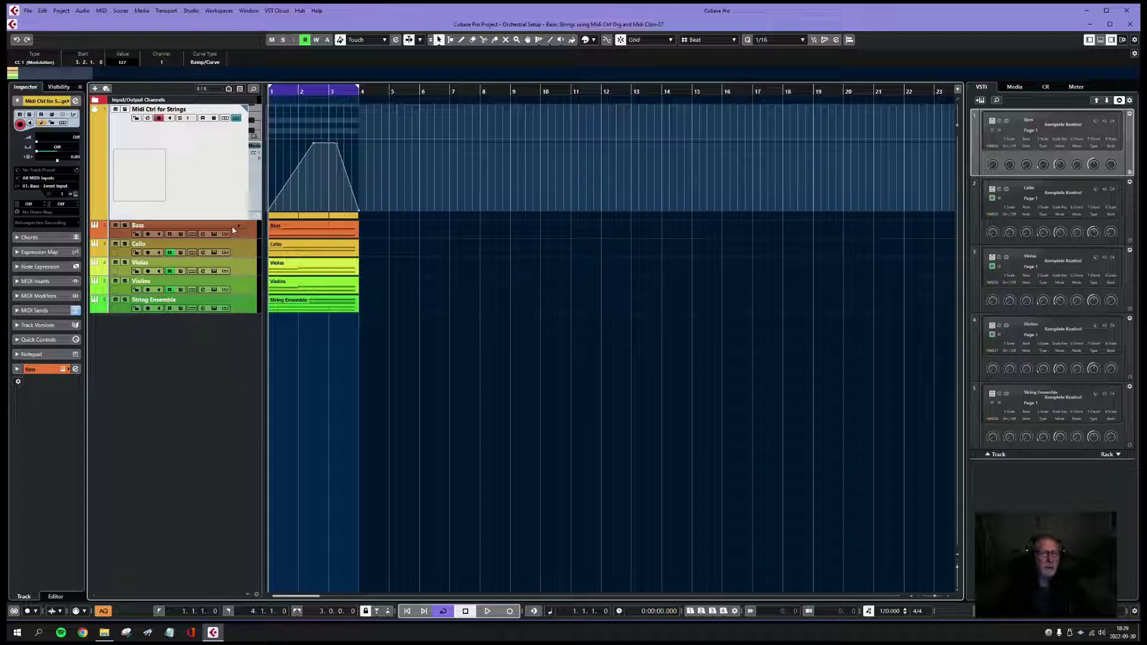
Open the Bass, Cello, Violas, Violins and String Ensemble instrument windows
click(215, 235)
click(214, 254)
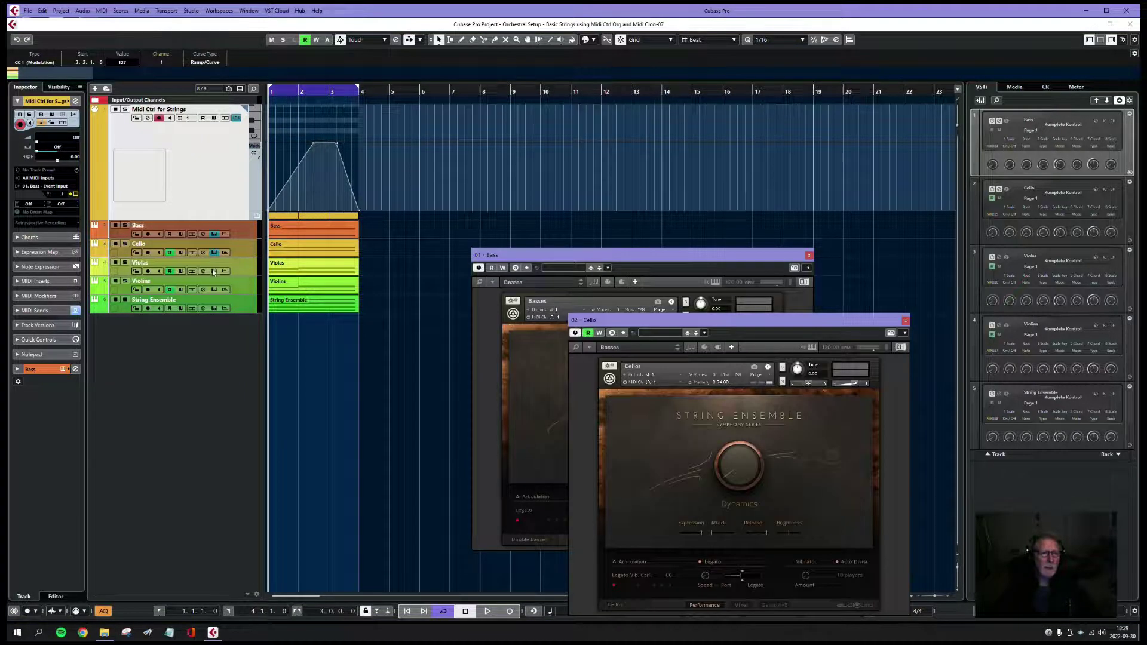
click(214, 272)
click(214, 290)
click(214, 309)
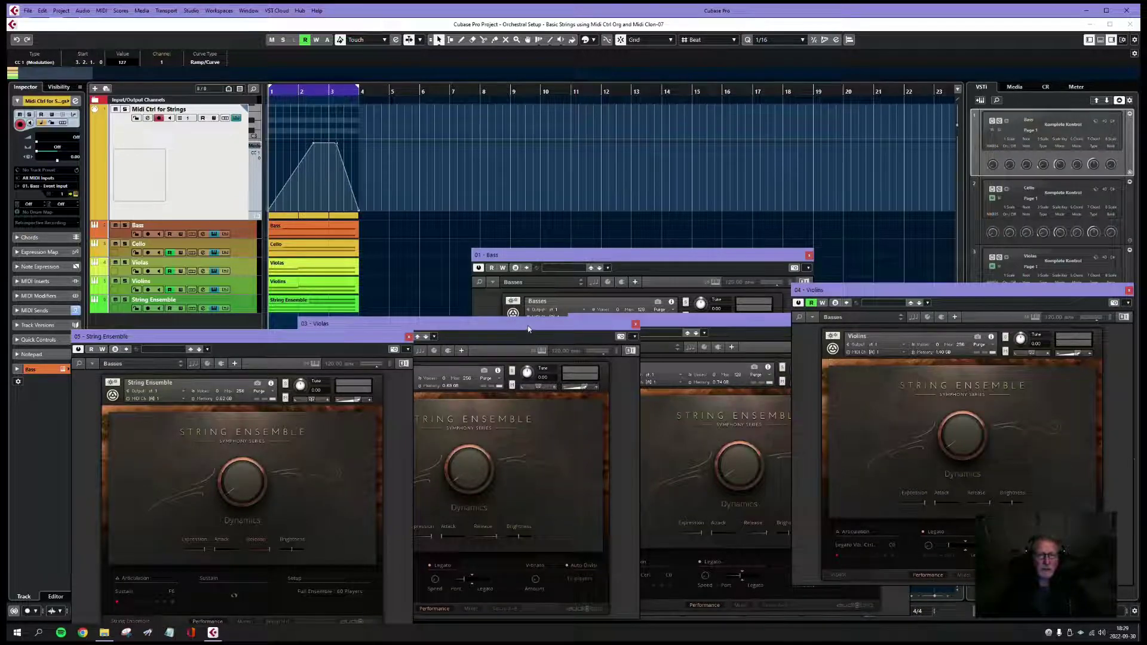
Move the Violas and Cello windows aside, then play and stop to hear the CC1 dynamics
drag(530, 325, 953, 19)
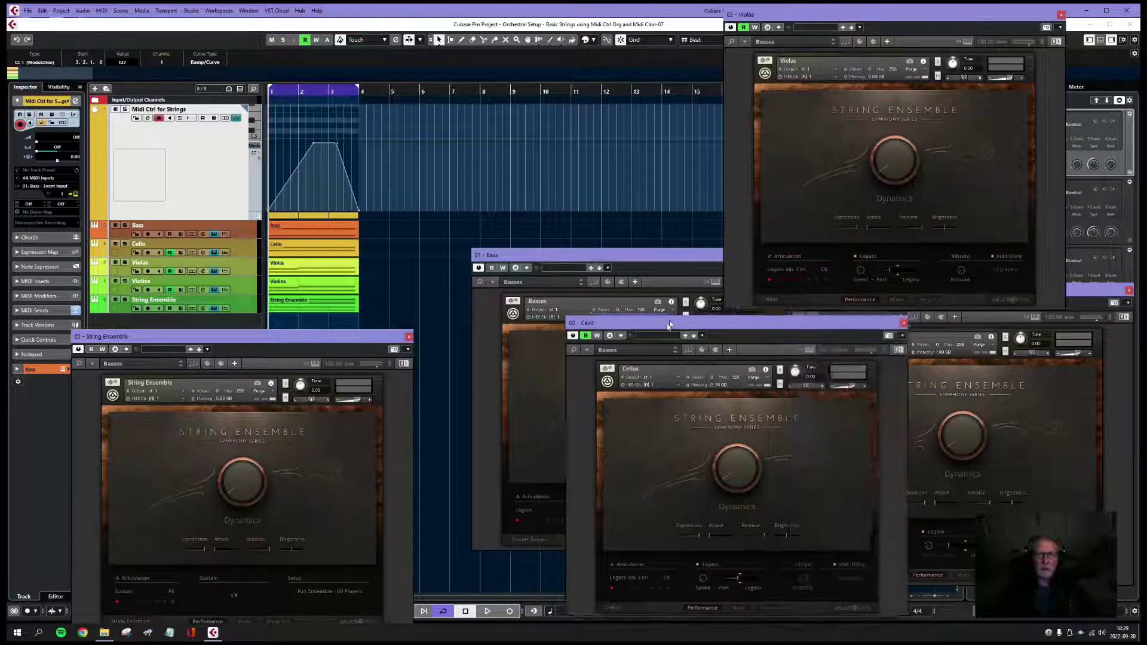
drag(676, 320, 575, 433)
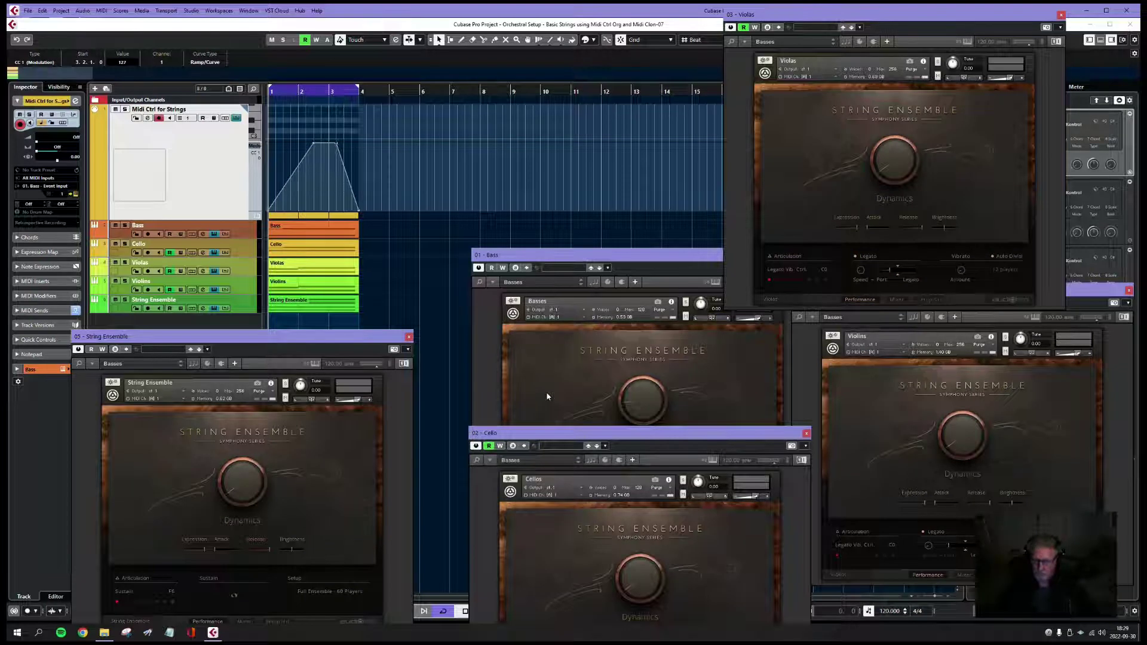
key(space)
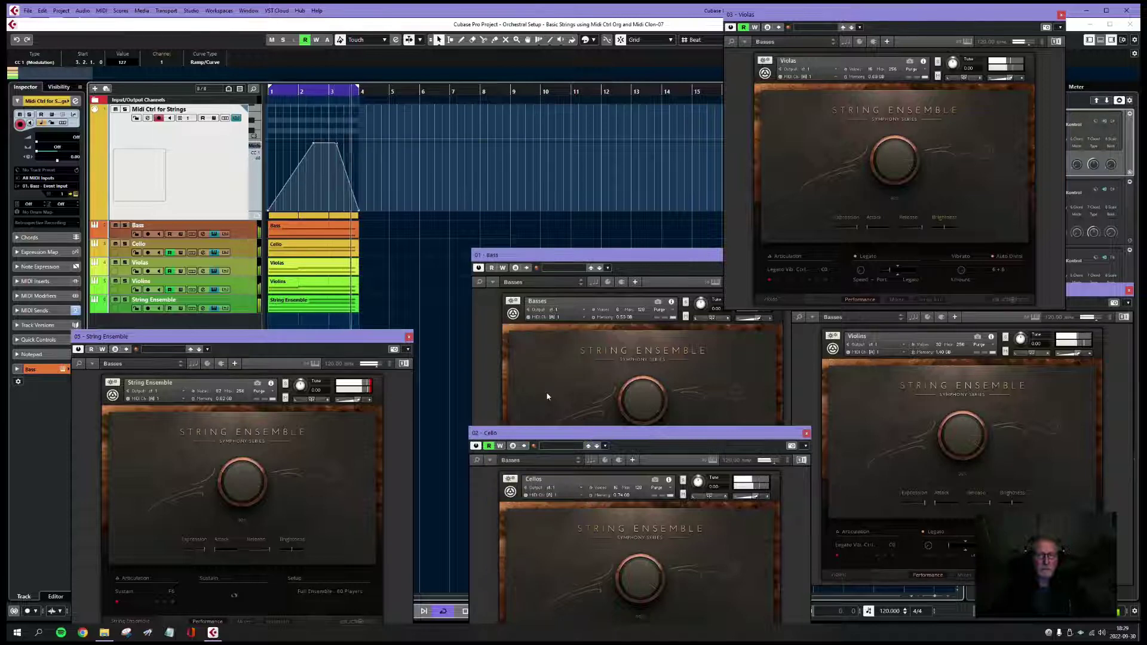
key(space)
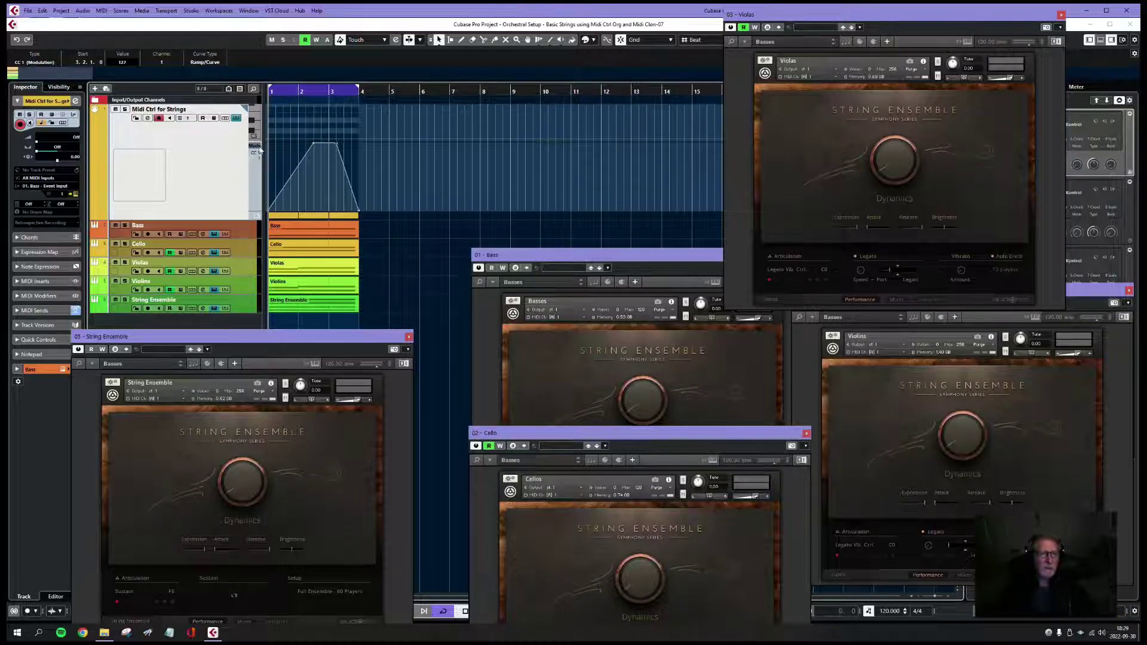
Close the String Ensemble, Violins, Violas and Cello instrument windows
click(214, 308)
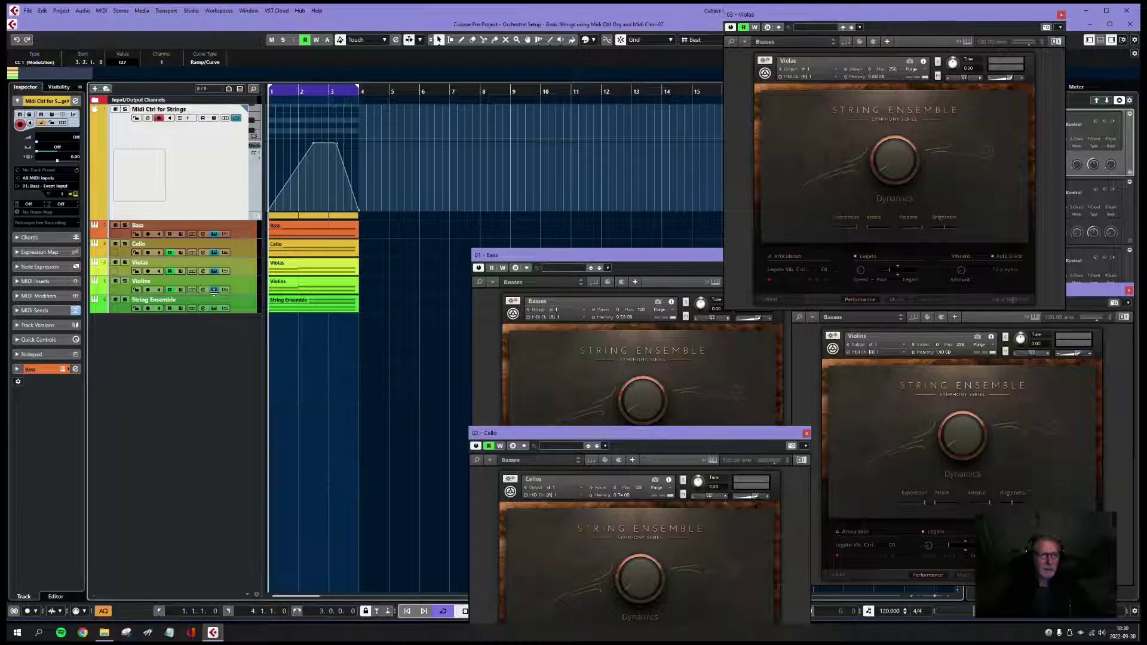
click(214, 289)
click(214, 271)
click(214, 252)
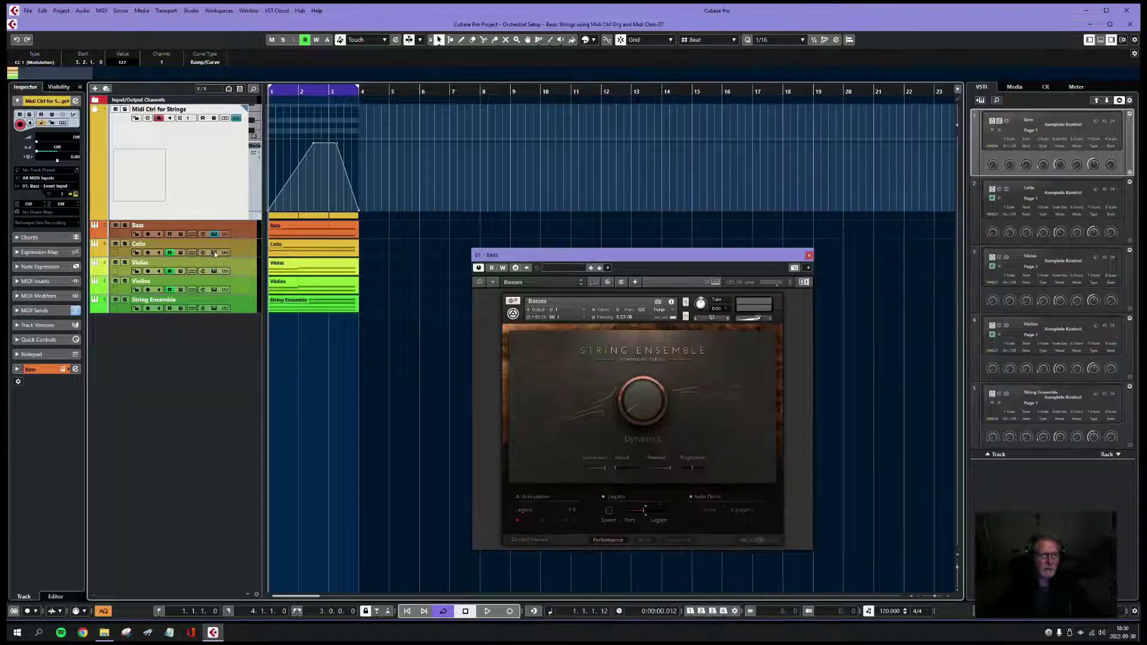
Close the Bass window, collapse the strings controller lane, and step through Bass and Cello
click(214, 233)
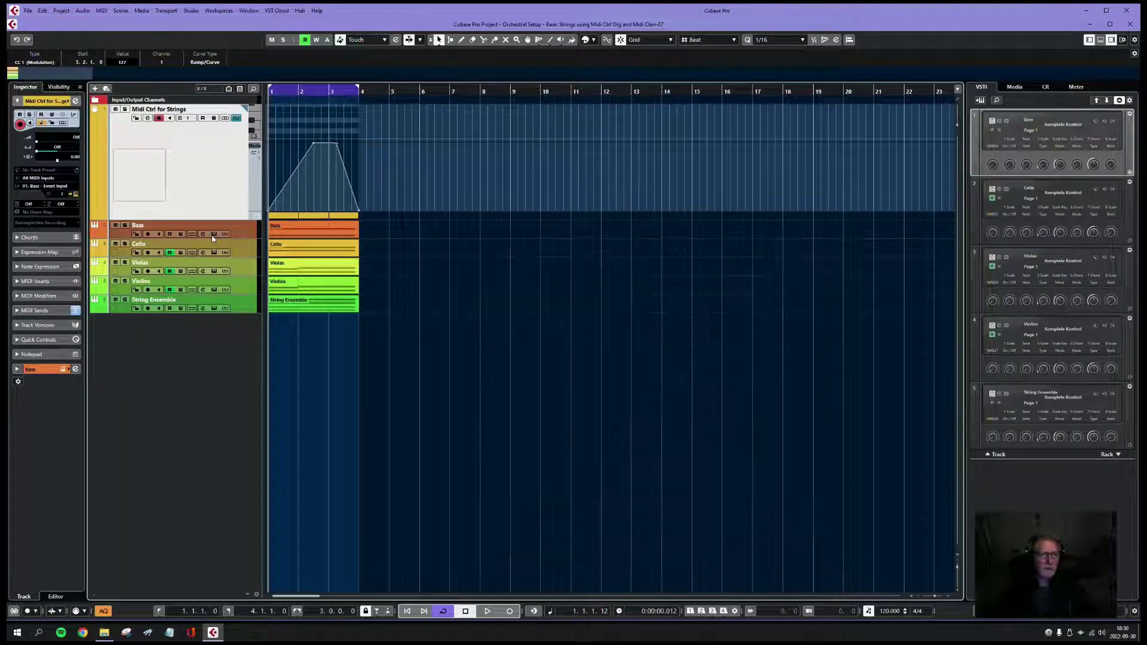
click(236, 118)
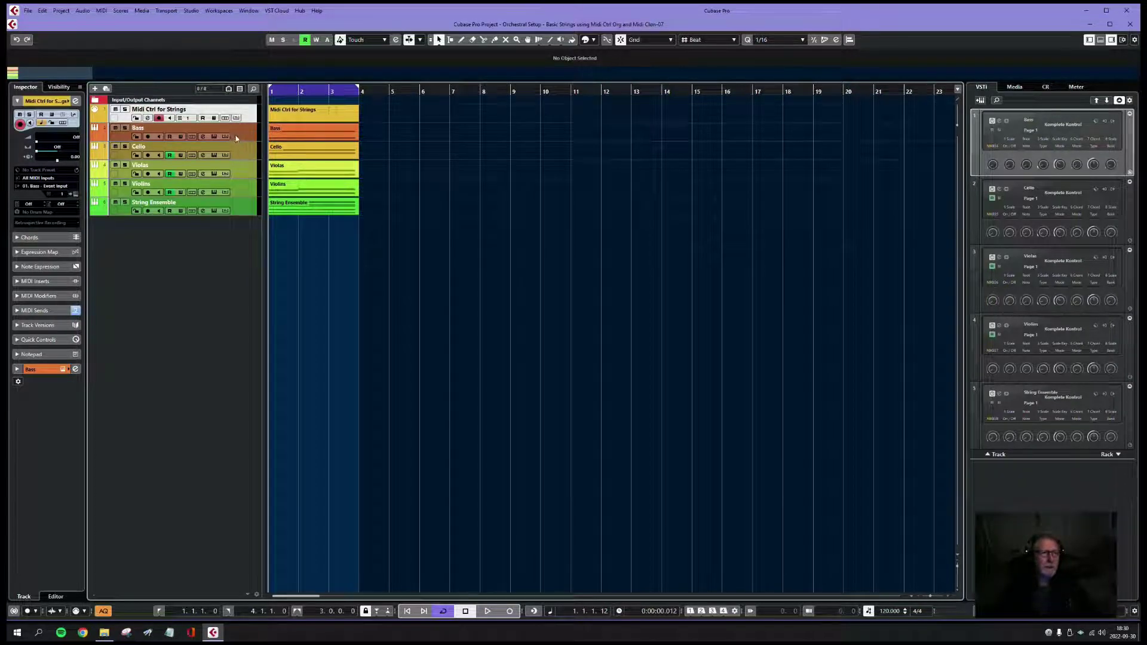
click(235, 139)
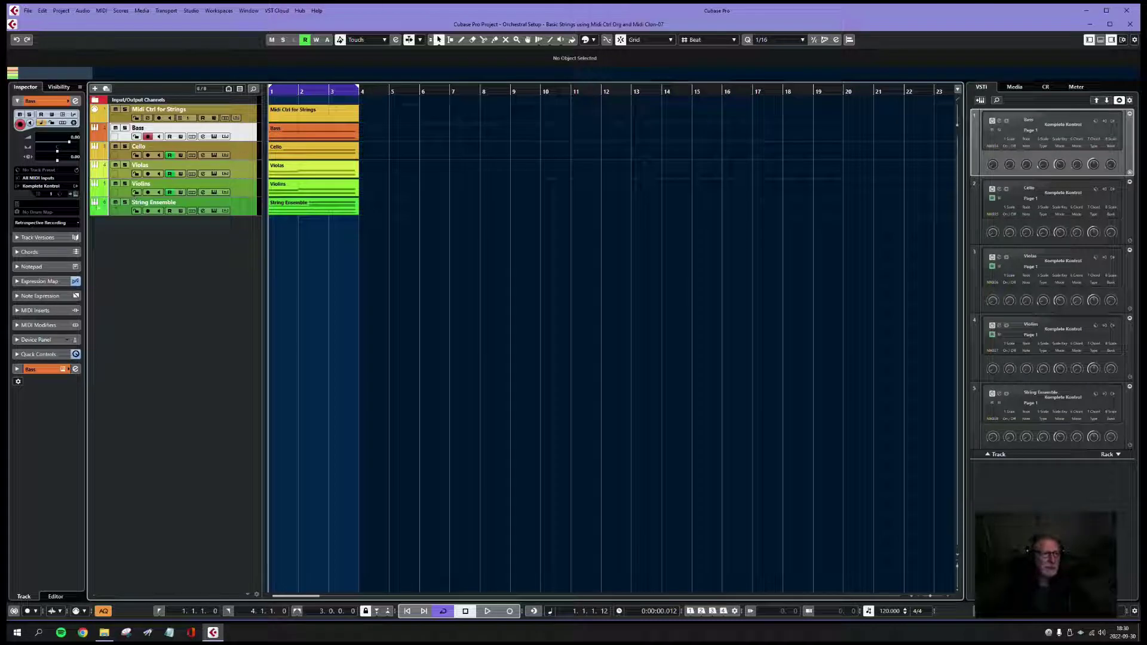
click(240, 158)
key(Down)
key(Down)
key(Down)
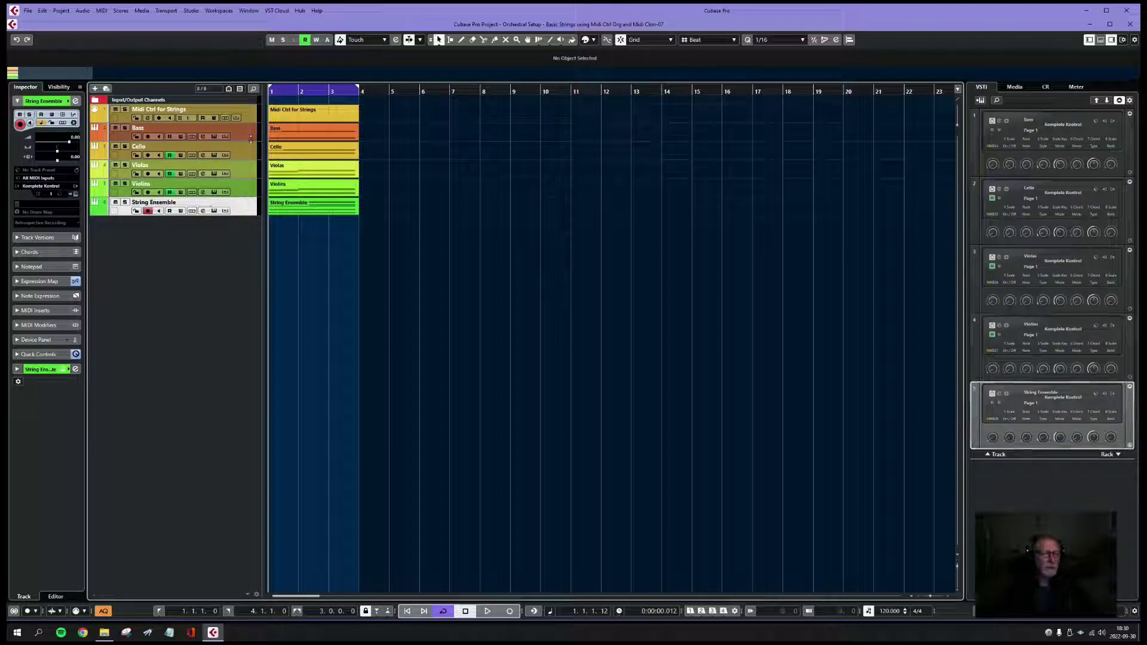
Switch between Bass and Midi Ctrl for Strings, ending with Midi Ctrl for Strings selected
click(245, 120)
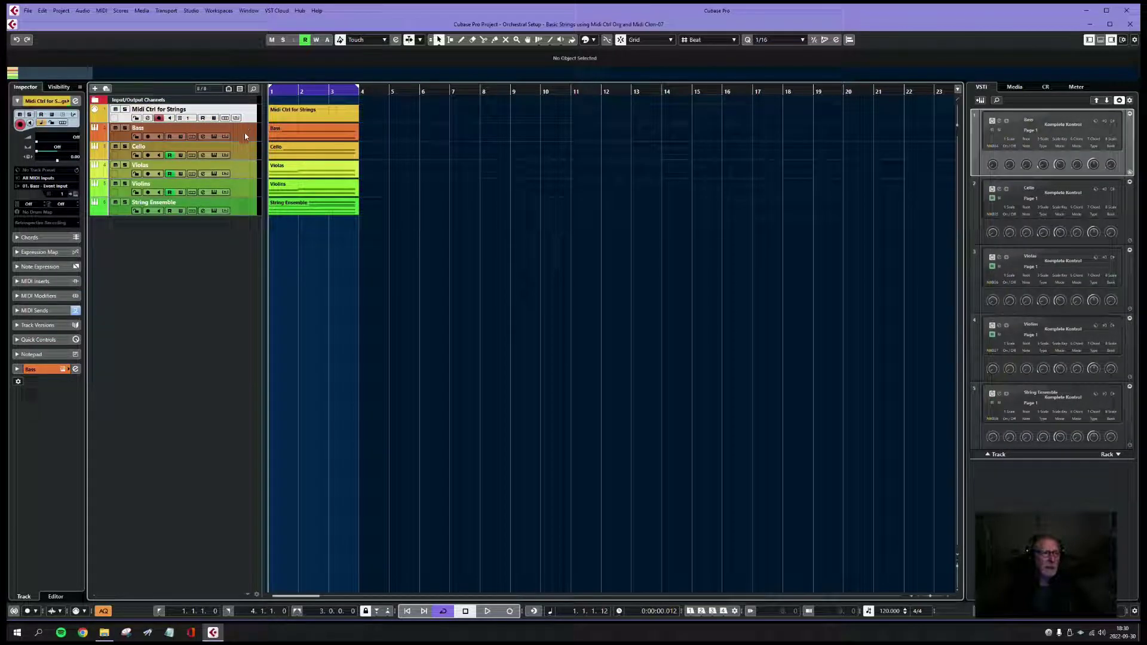
click(245, 134)
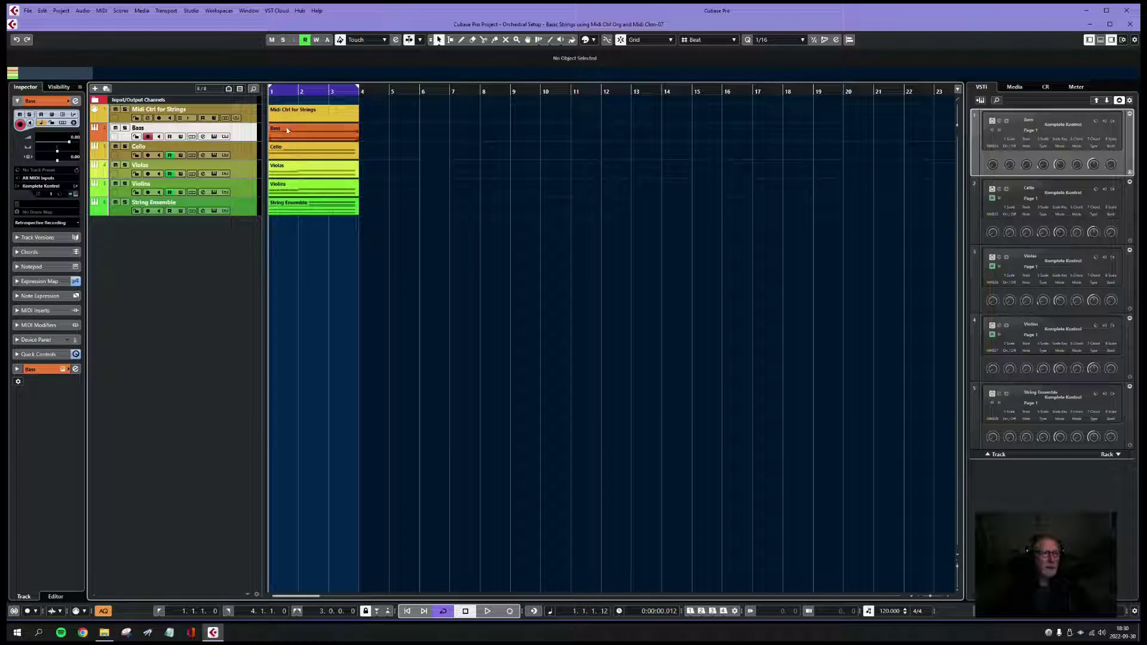
click(248, 120)
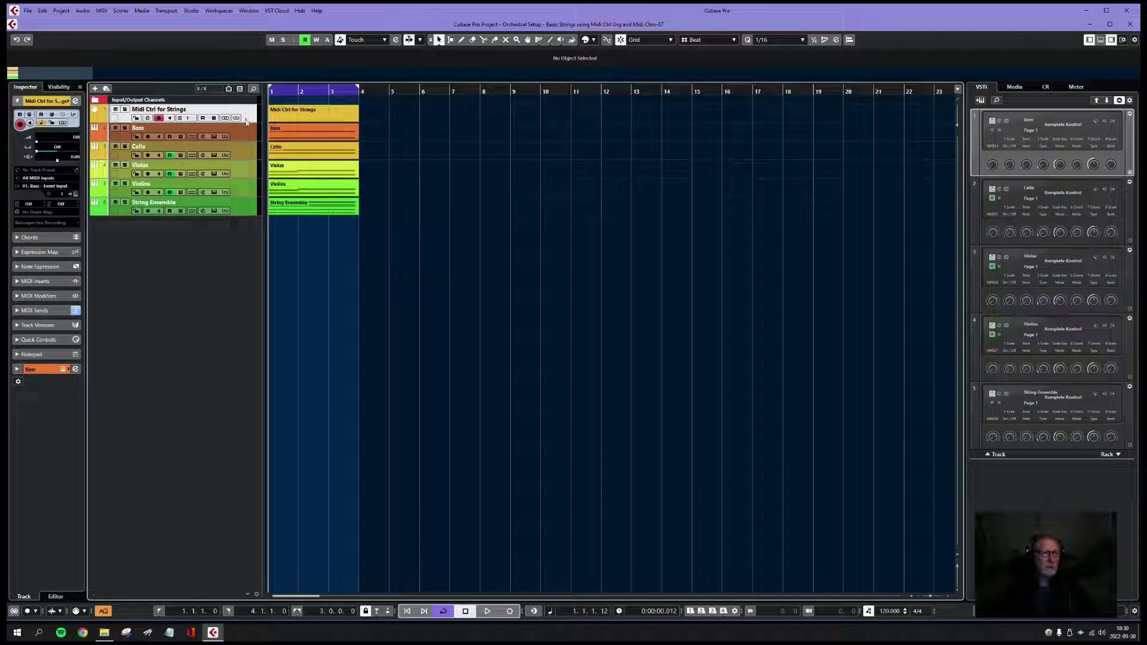
click(246, 135)
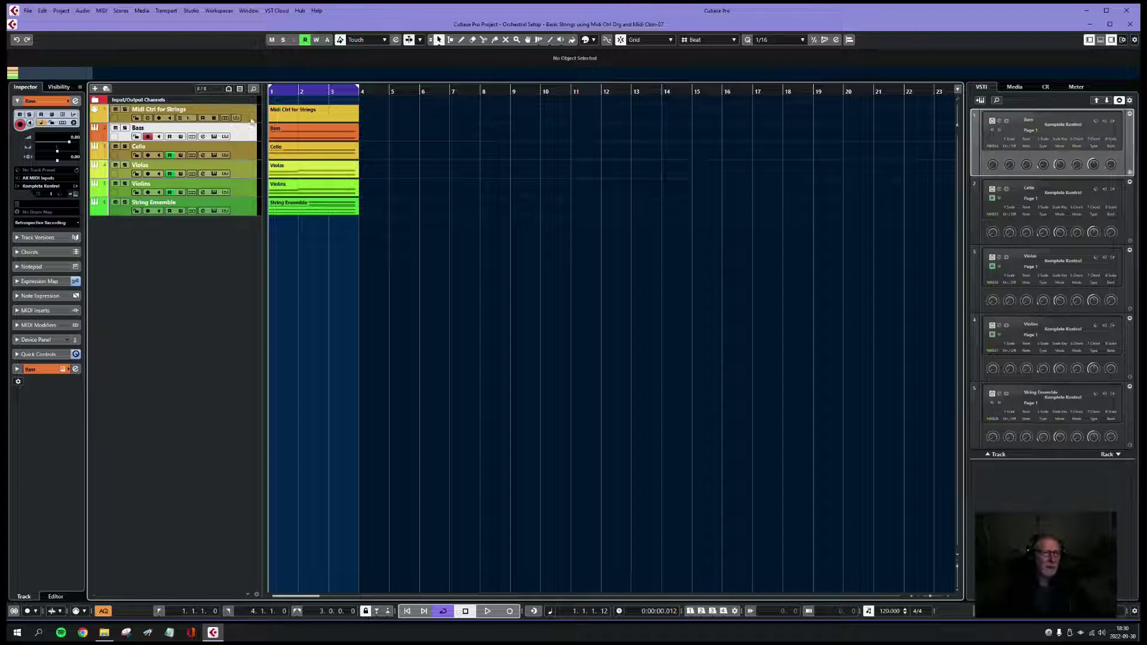
click(252, 120)
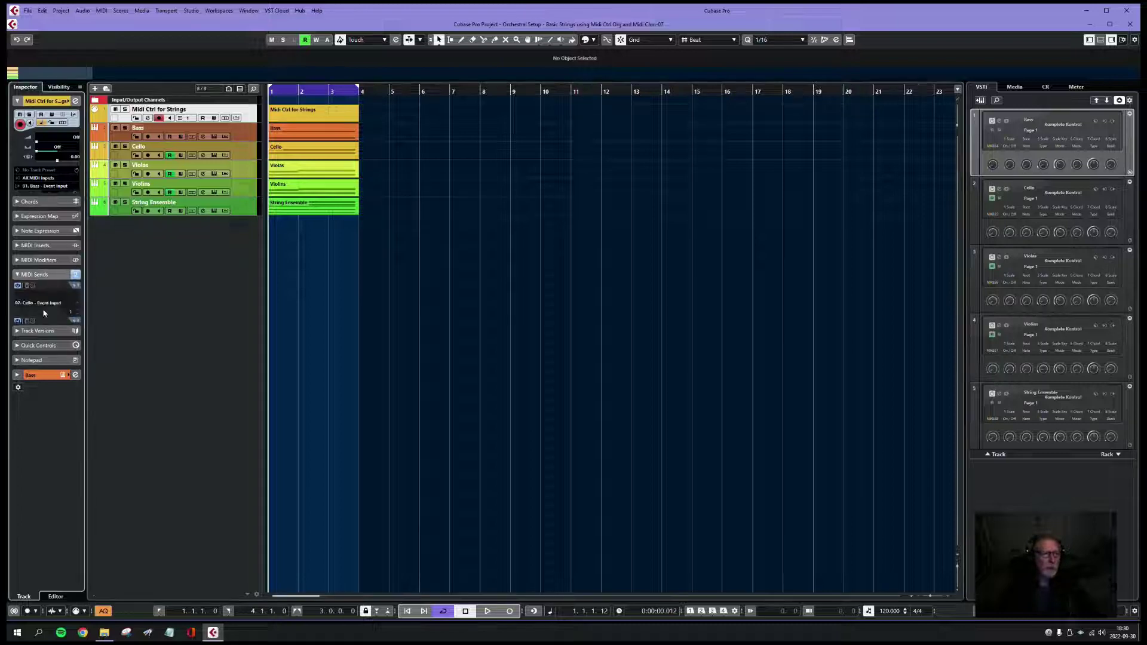
Show the MIDI Sends and keep the Cello send on 02. Cello - Event Input
click(59, 307)
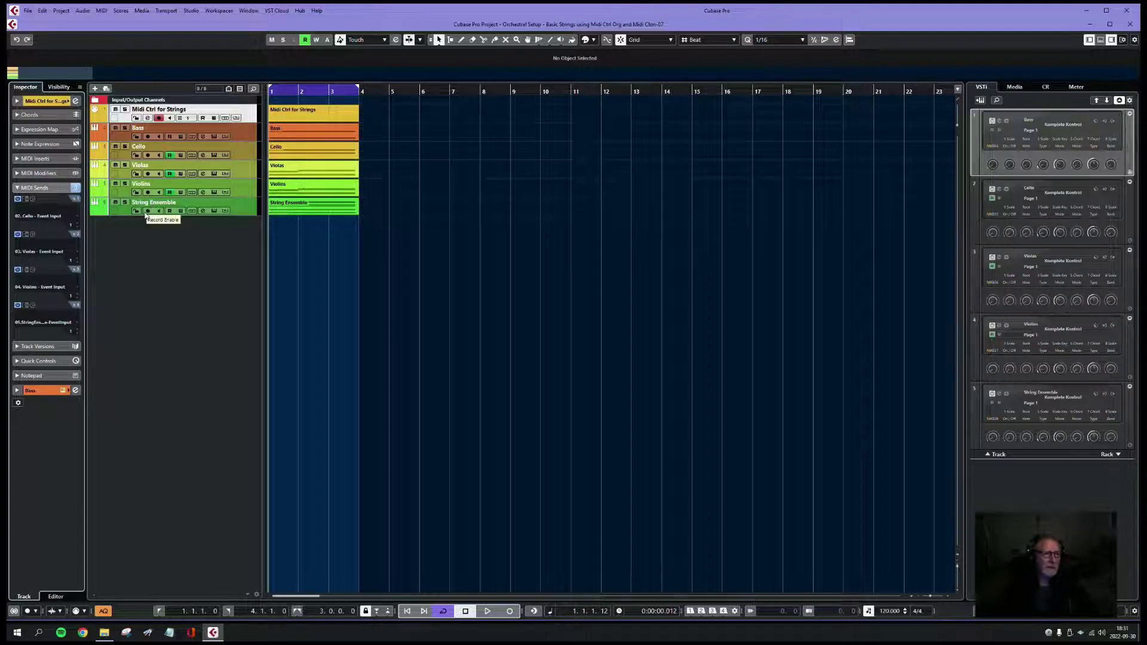
click(34, 253)
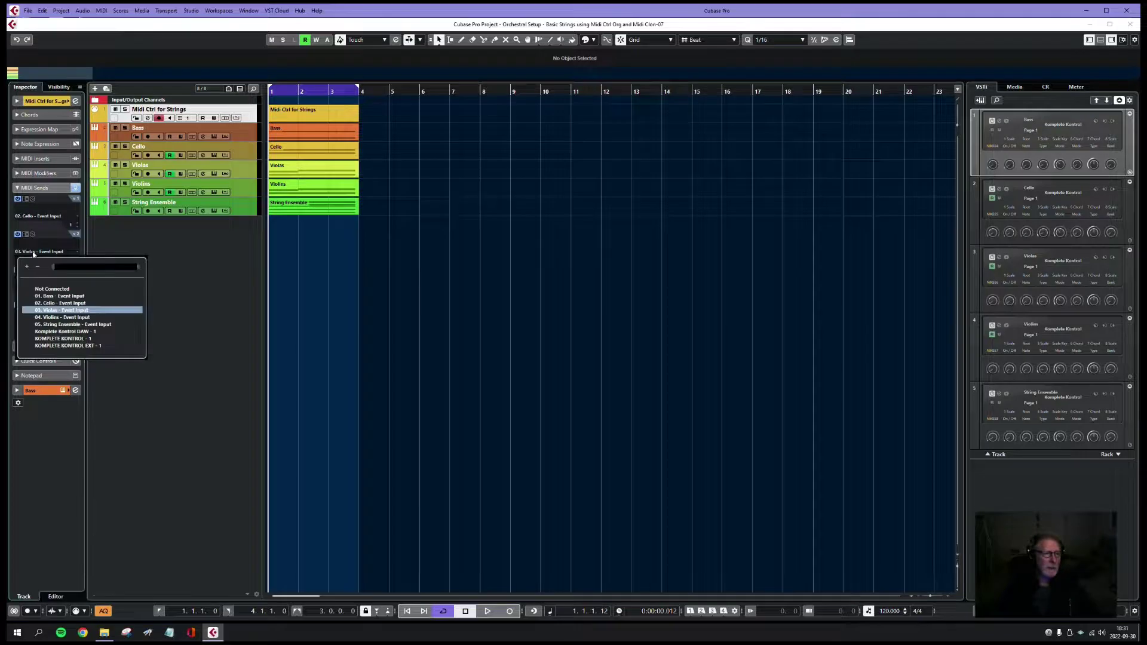
click(175, 296)
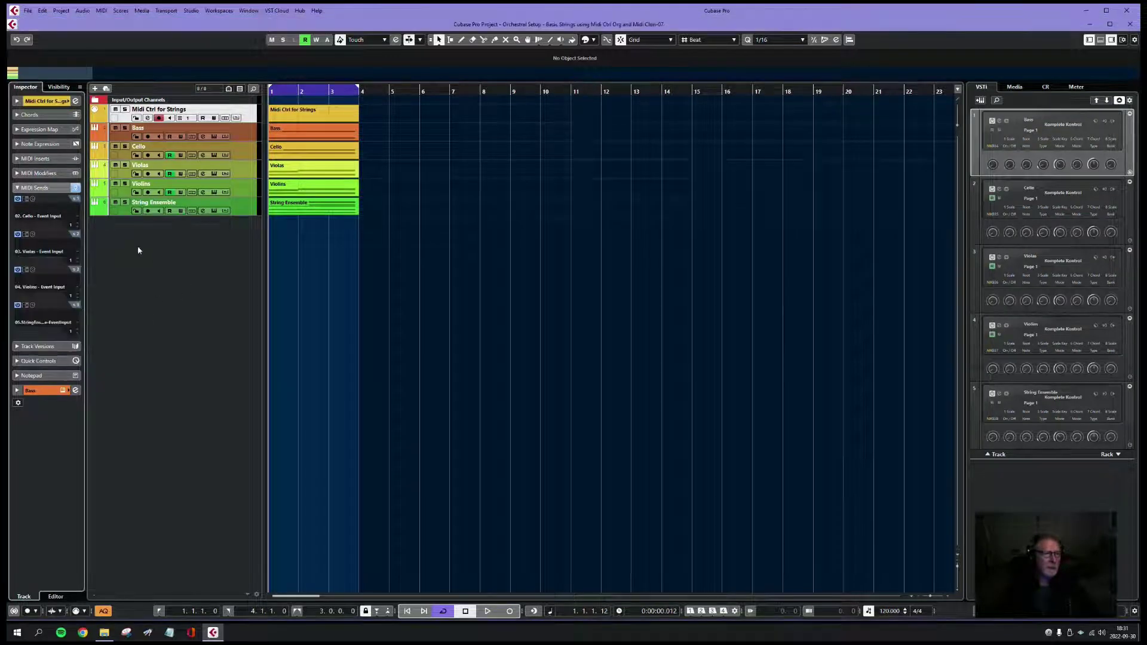
click(45, 218)
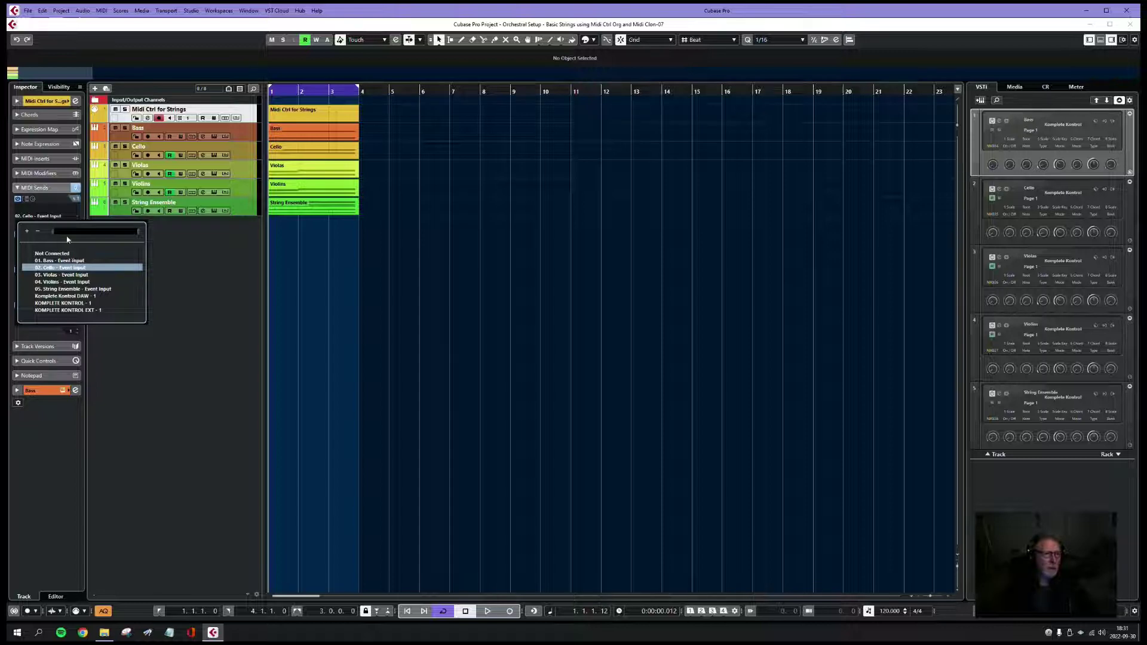
click(196, 232)
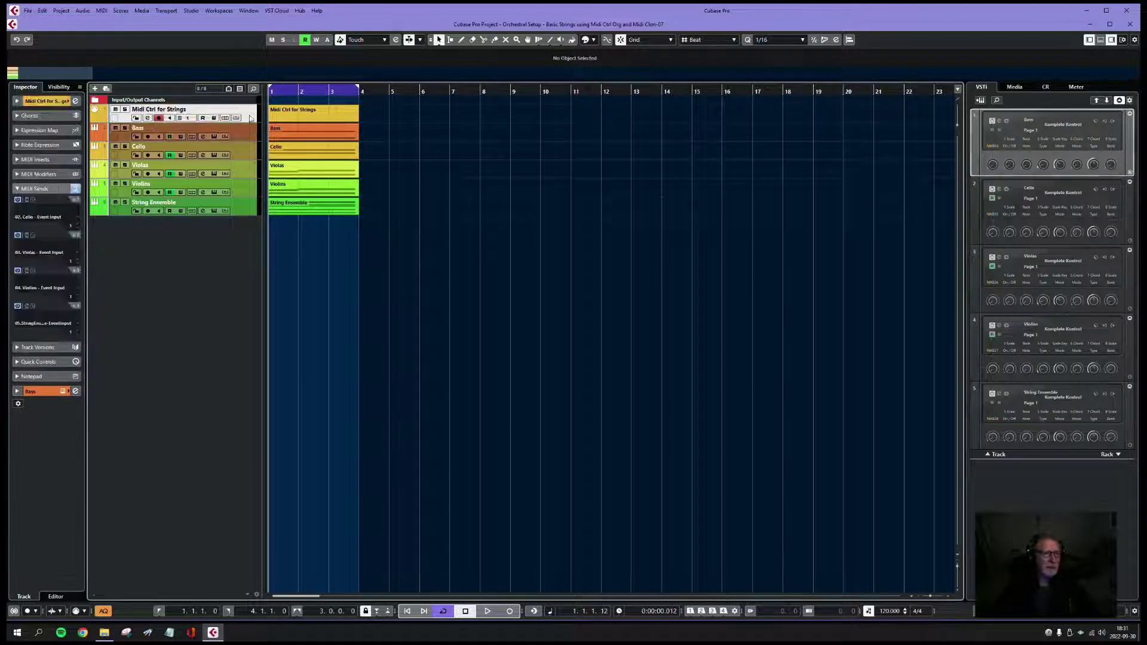
Expand the strings control track's main settings and reselect Midi Ctrl for Strings
click(42, 101)
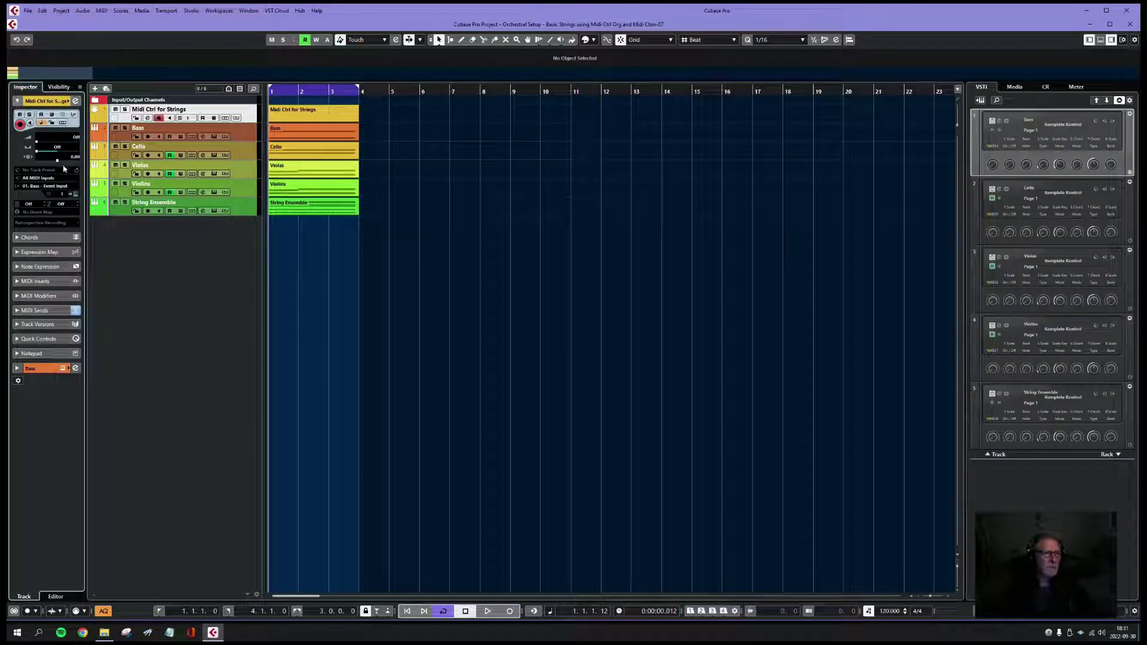
click(237, 135)
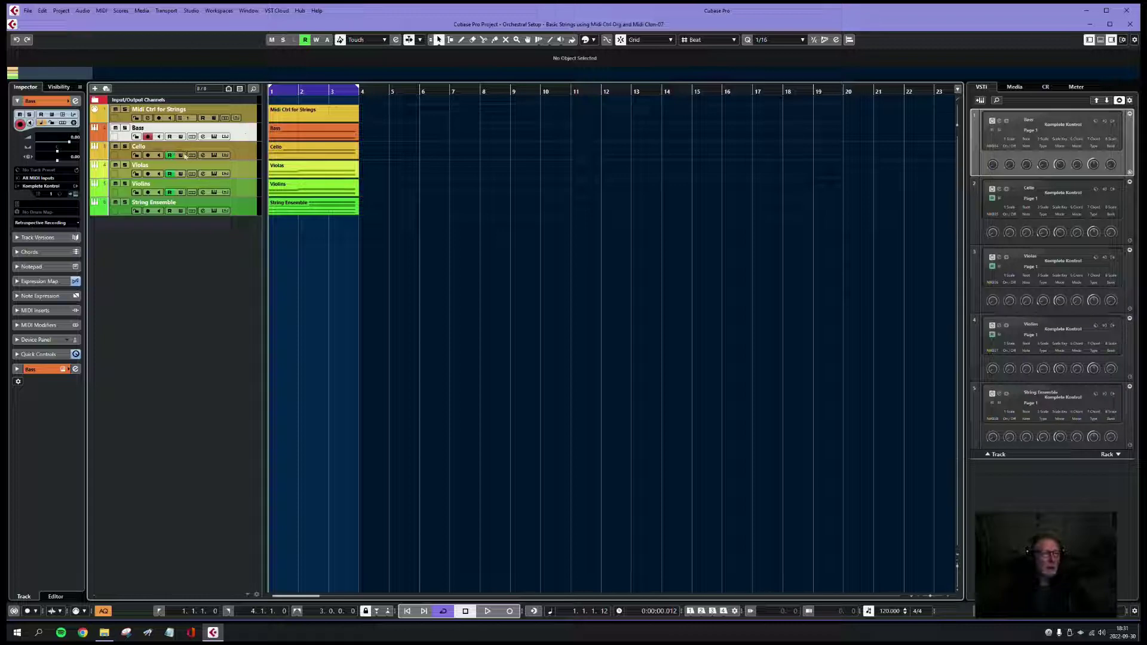
click(245, 119)
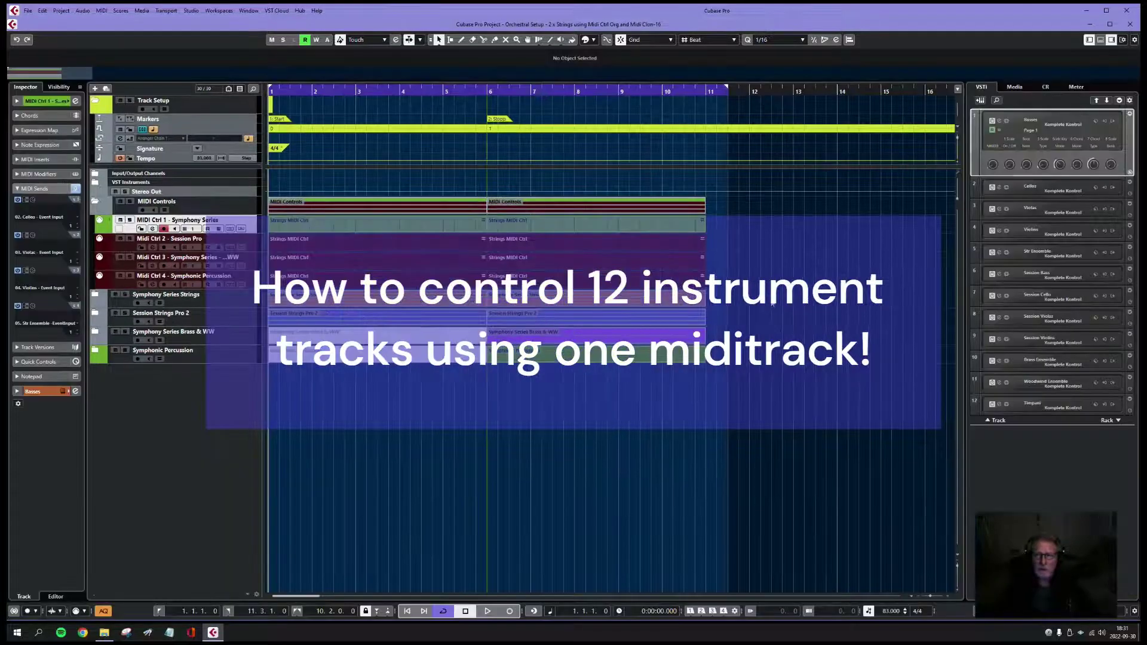
right_click(105, 402)
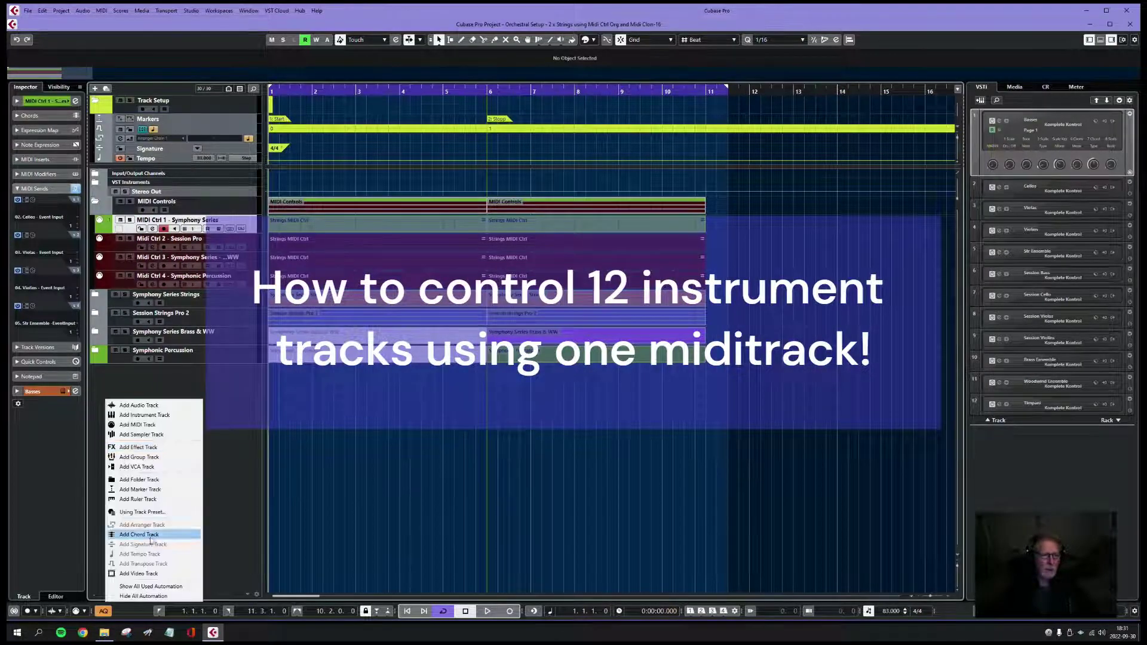
click(150, 457)
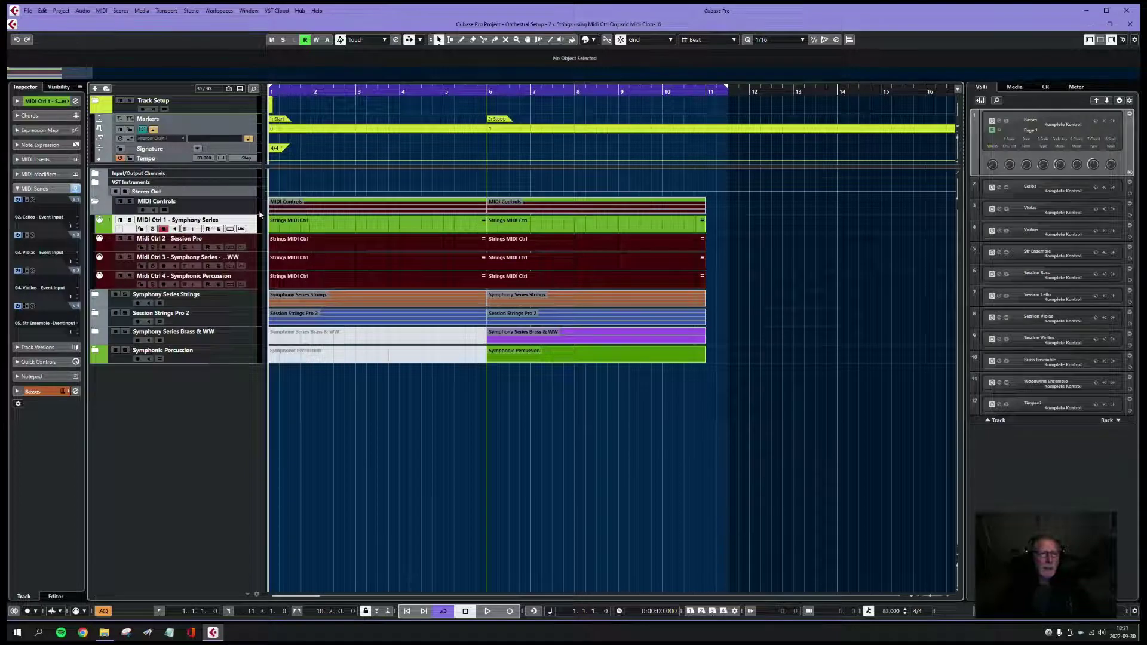
click(241, 229)
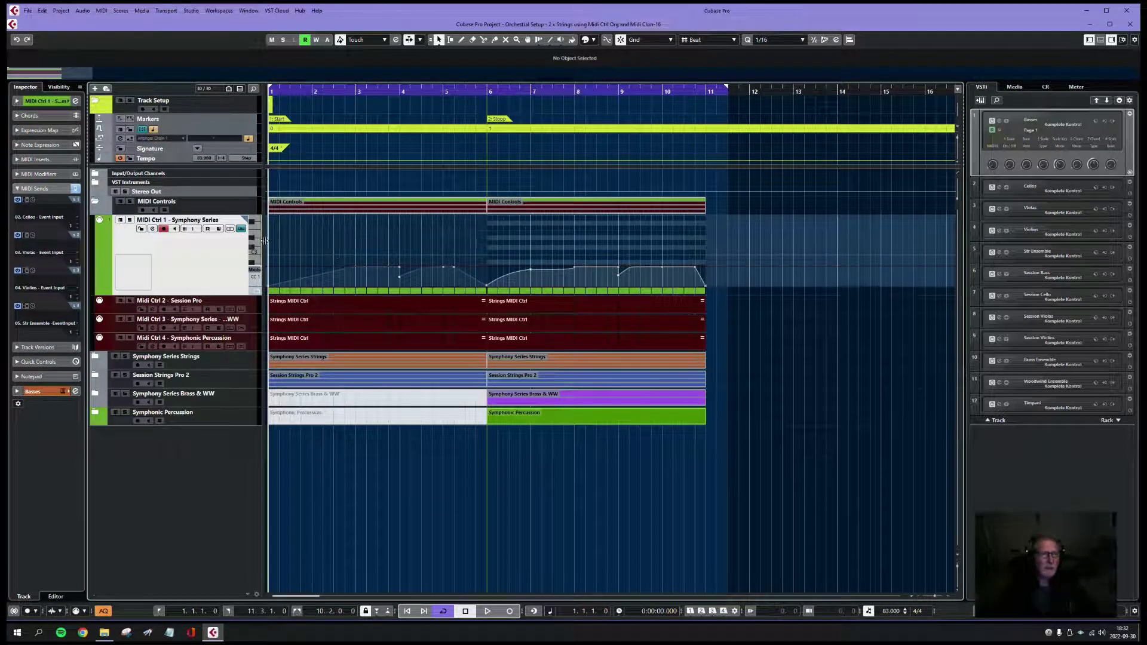
click(242, 232)
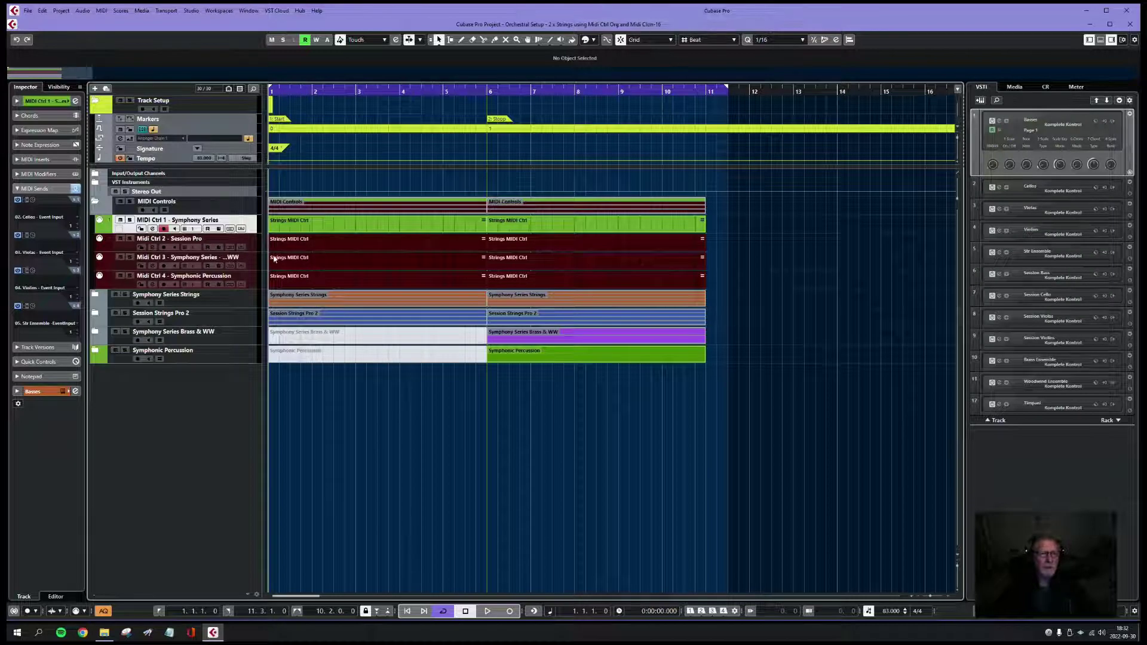
click(253, 250)
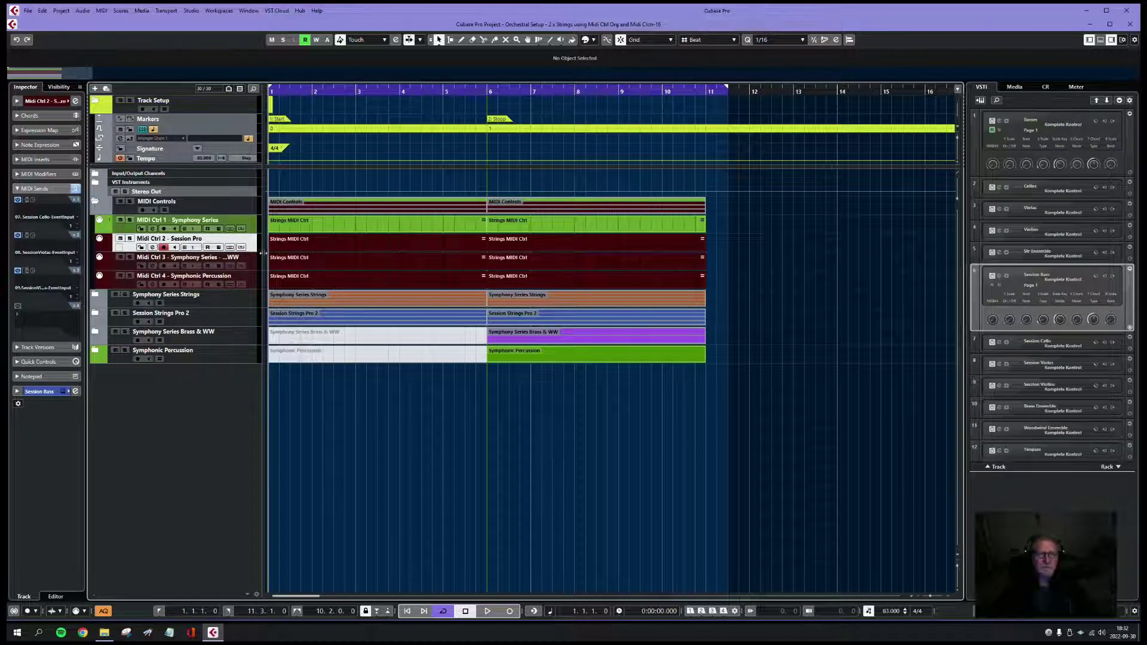
Open the inline CC1 lanes of all four MIDI Ctrl tracks
click(241, 247)
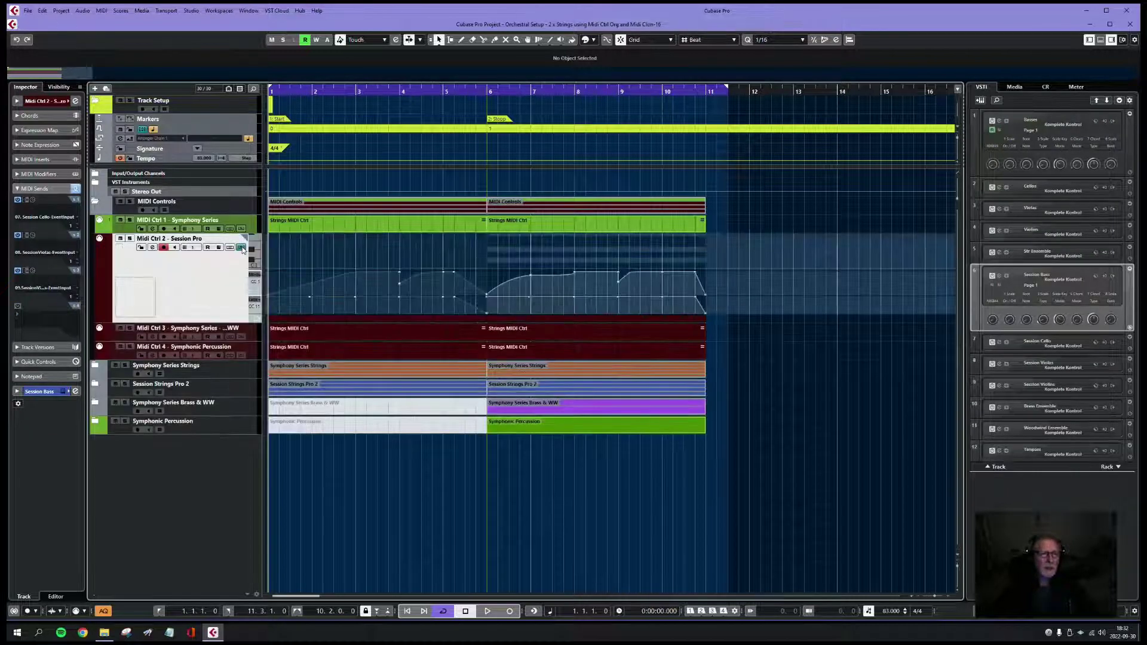
click(242, 337)
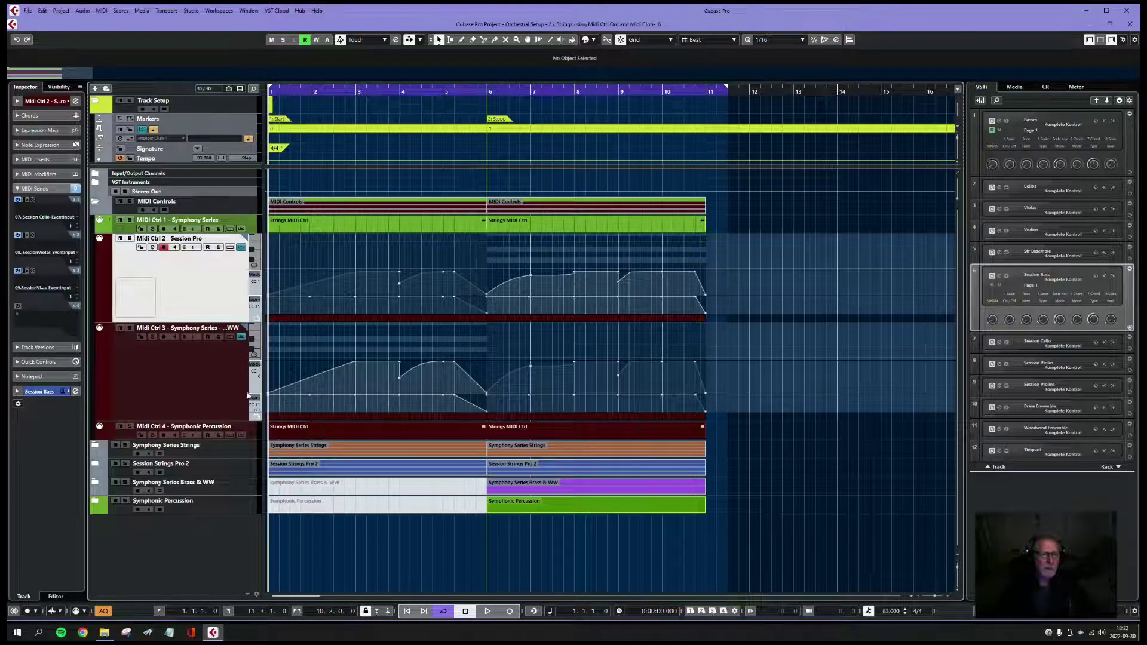
click(241, 434)
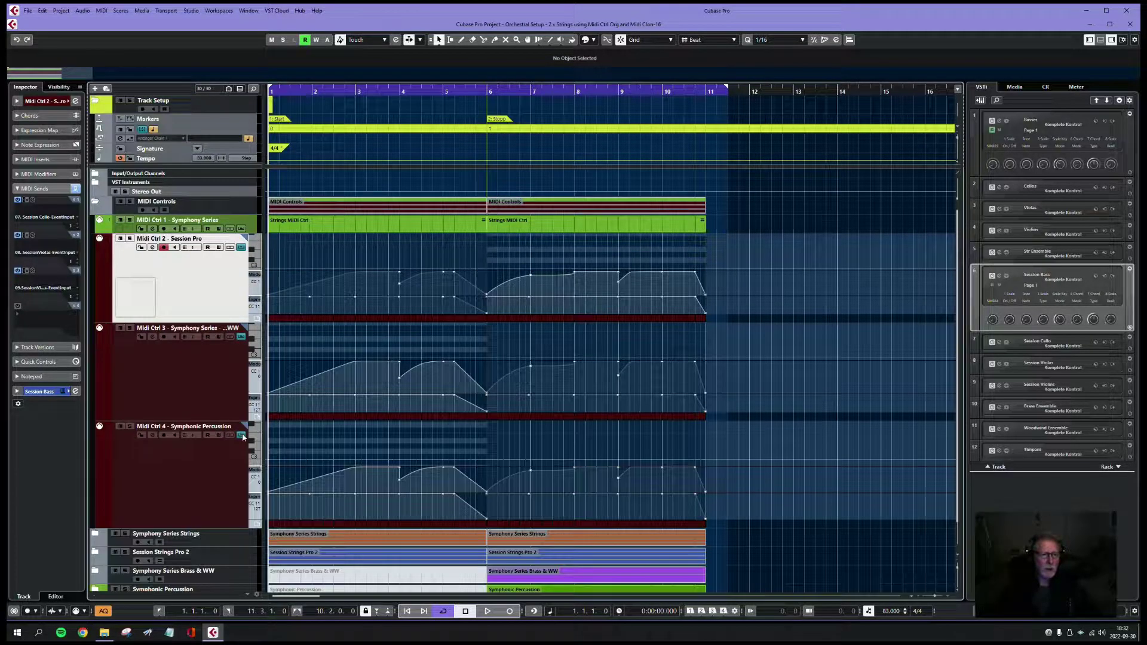
click(241, 229)
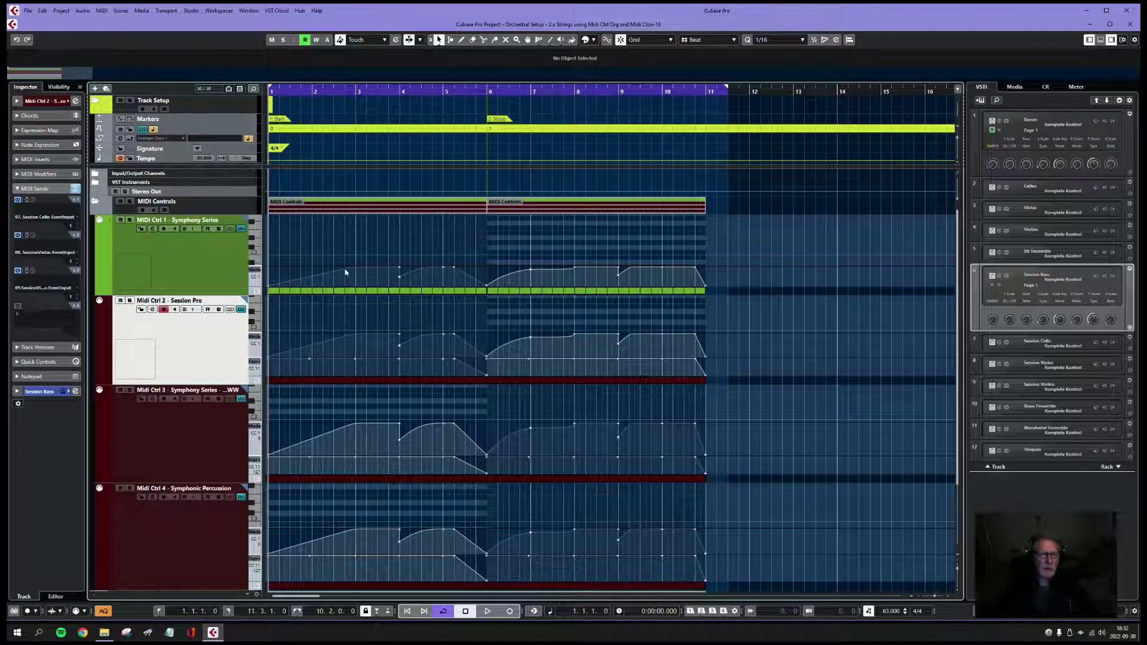
Drag a MIDI Ctrl 1 CC1 point later and lower, then cancel the move
click(454, 270)
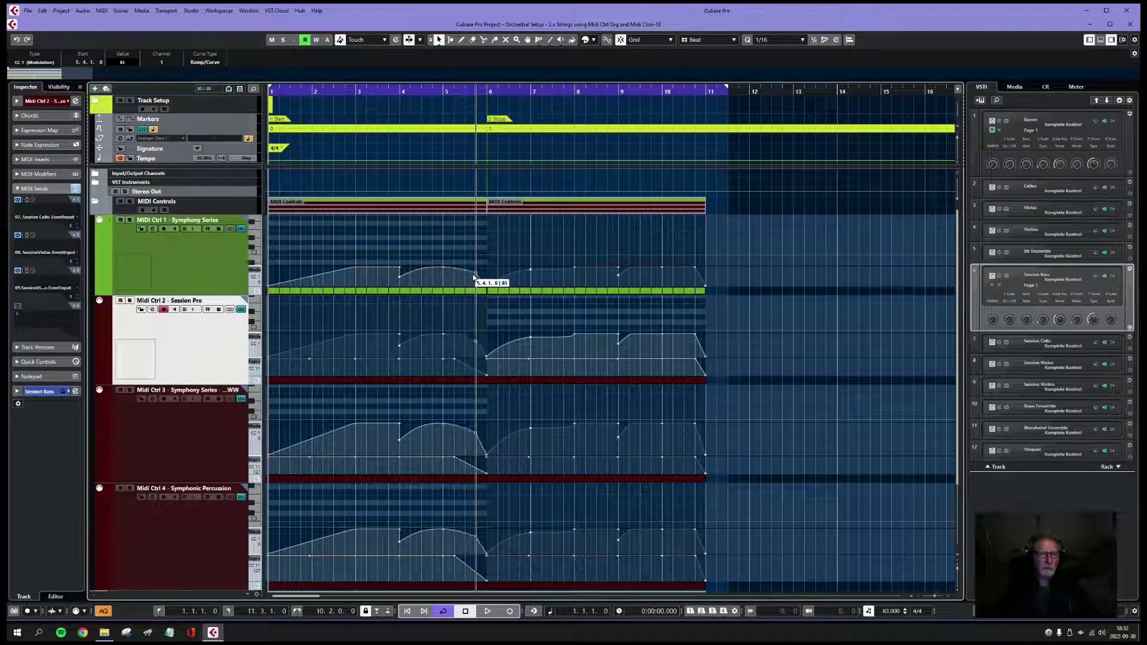
drag(456, 270, 465, 276)
key(Escape)
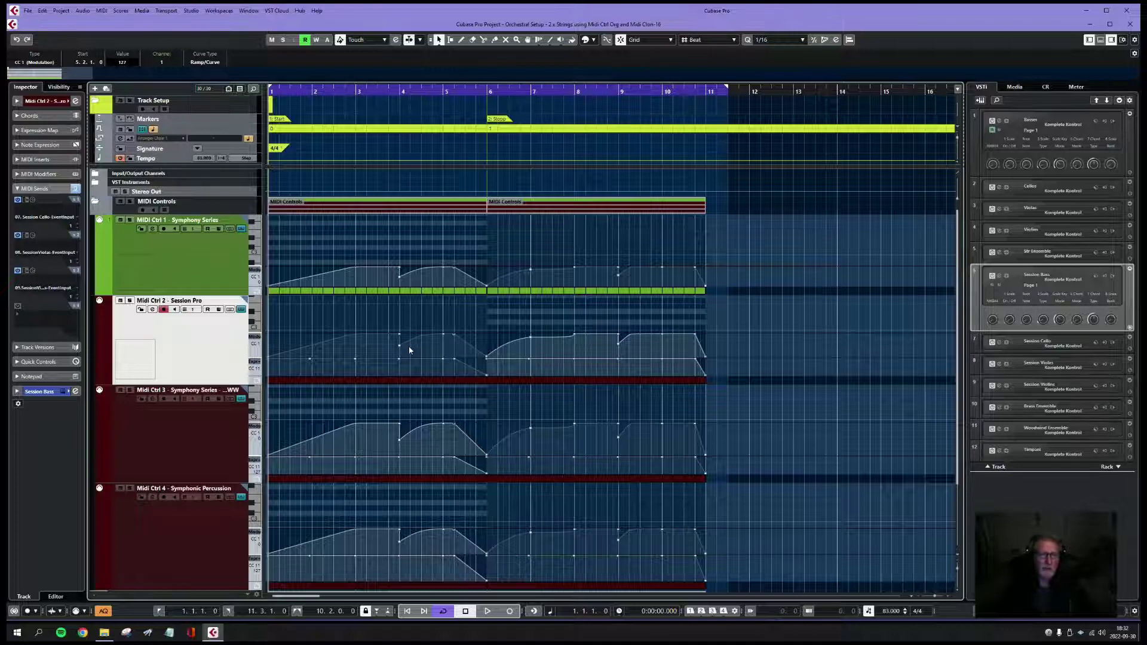
Close the inline editors of MIDI Ctrl 1, 2 and 3
click(241, 231)
click(241, 248)
click(242, 265)
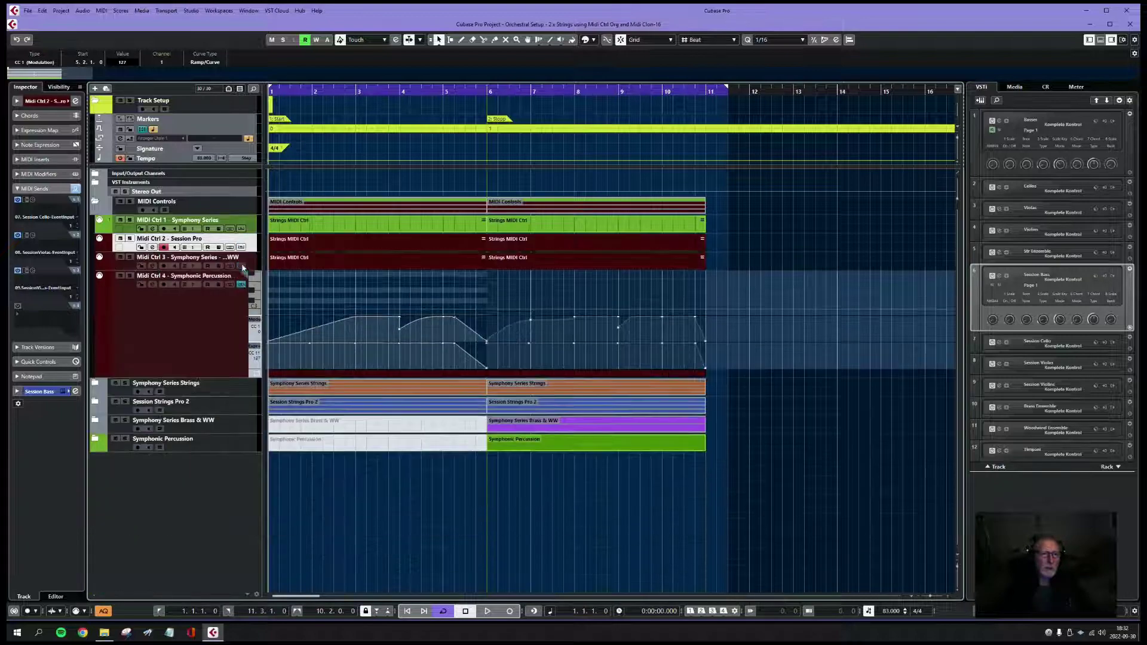
Close Midi Ctrl 4's editor, copy the Strings MIDI Ctrl part to bar 11, then delete the copy
click(242, 285)
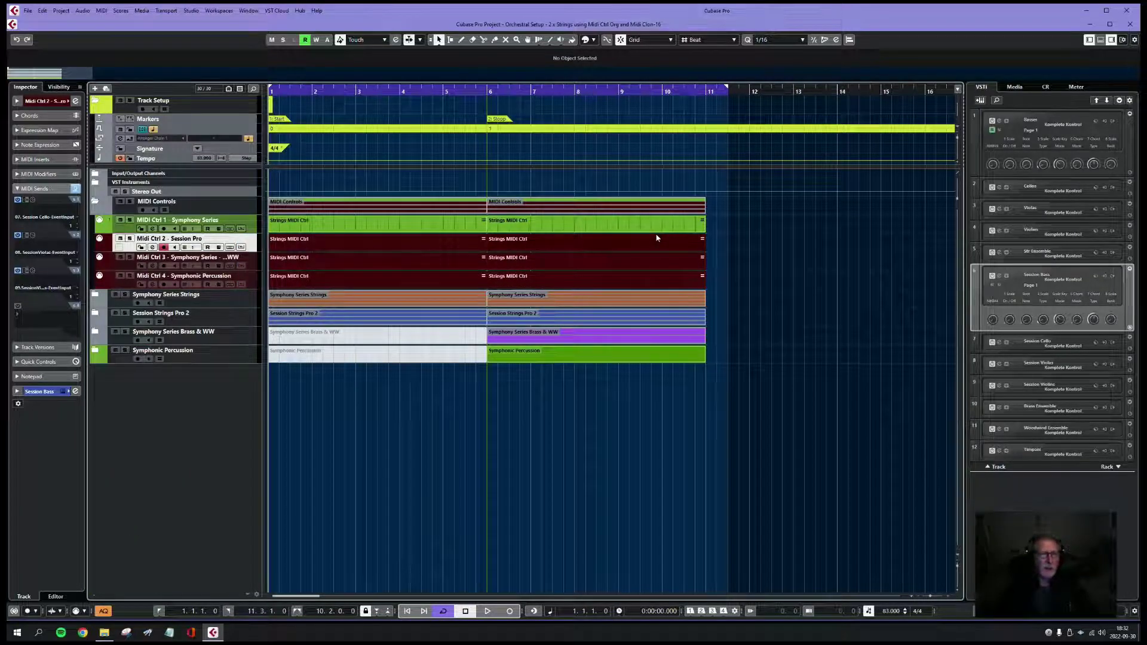
click(549, 225)
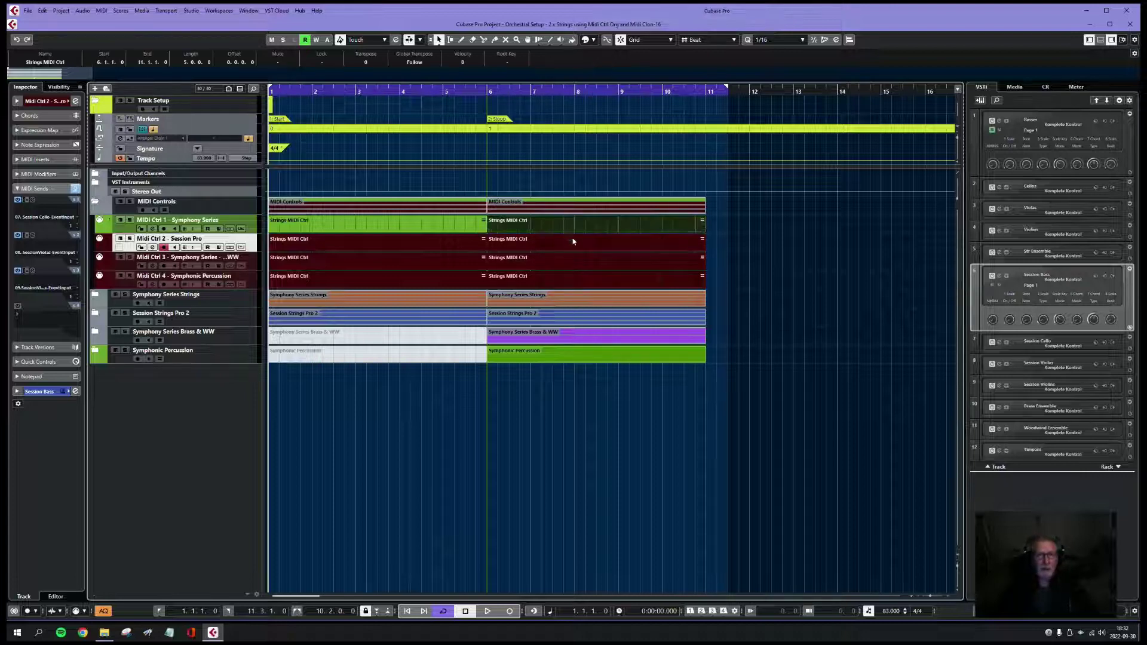
drag(536, 227, 763, 230)
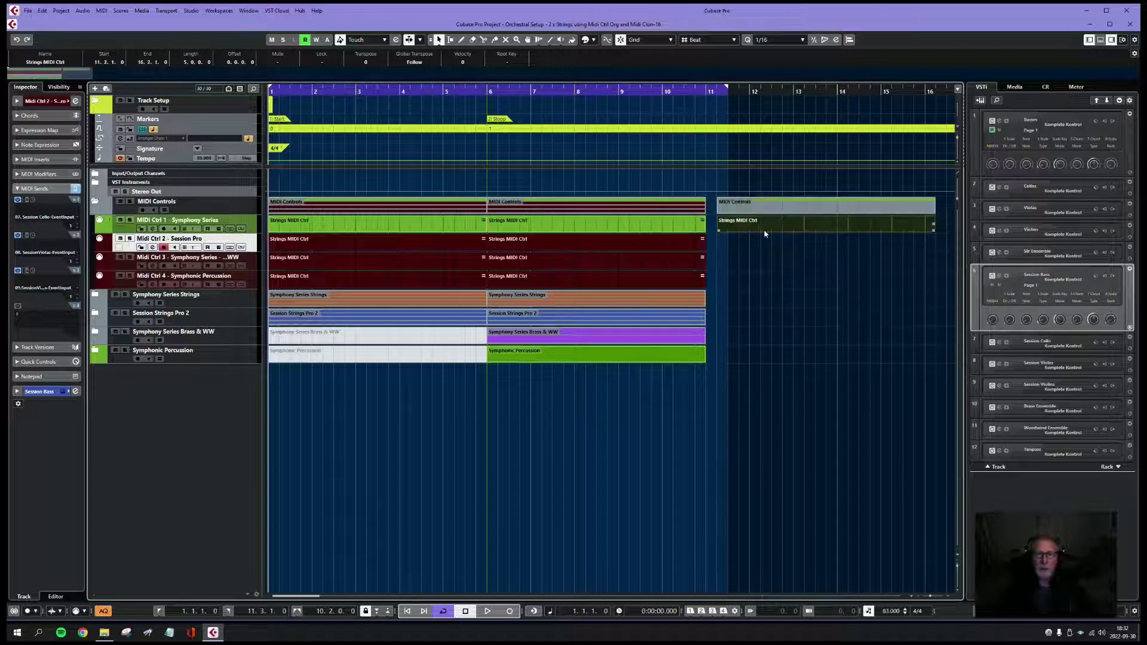
click(771, 278)
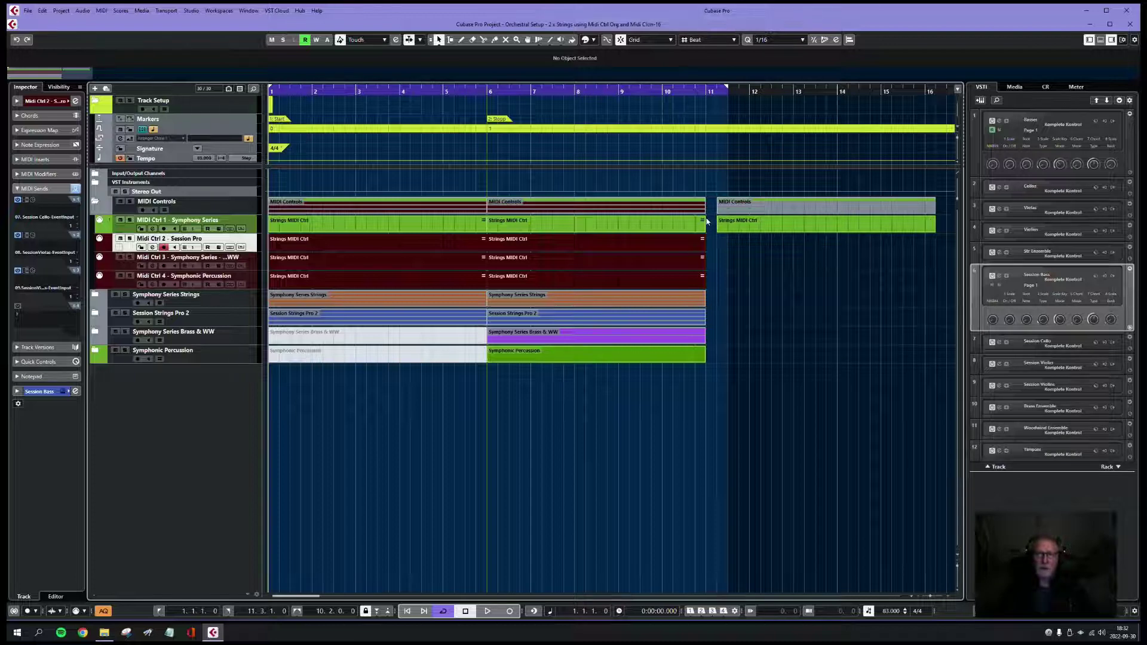
click(796, 227)
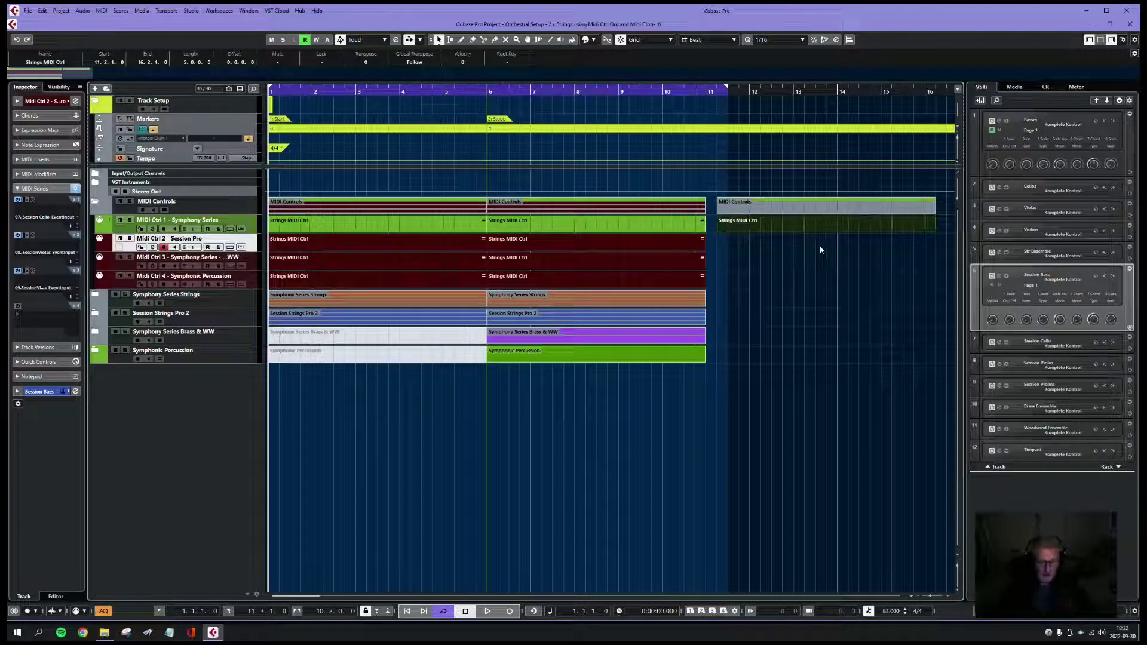
key(Delete)
Place a shared copy of the bar 6–11 Strings MIDI Ctrl part at bar 11
click(600, 226)
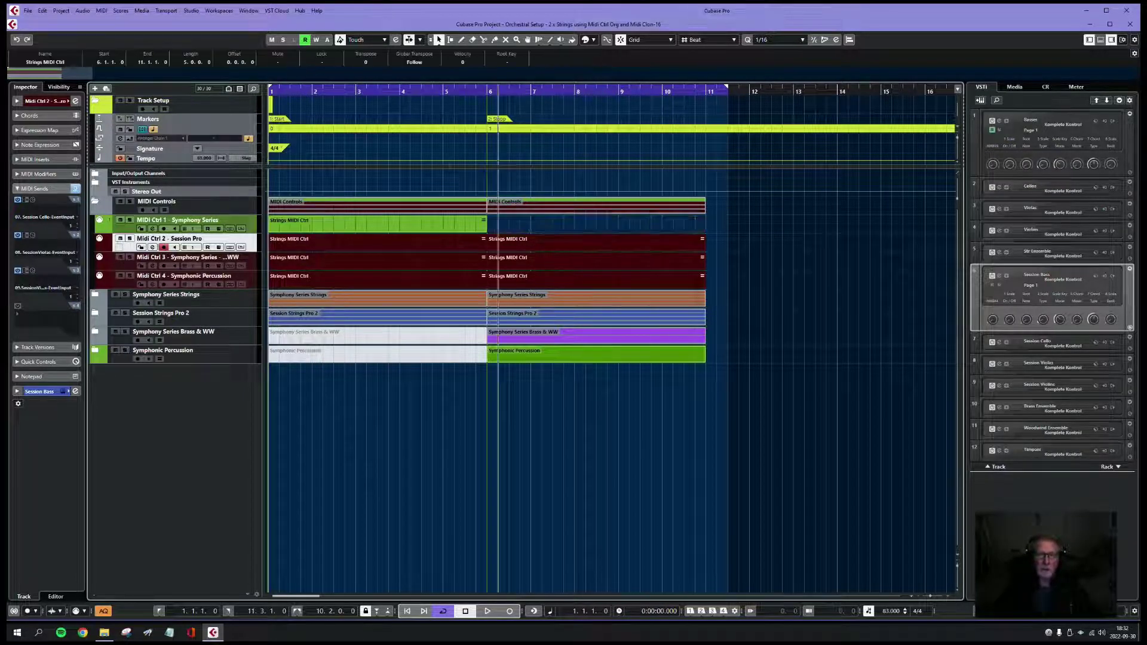
drag(600, 226, 829, 226)
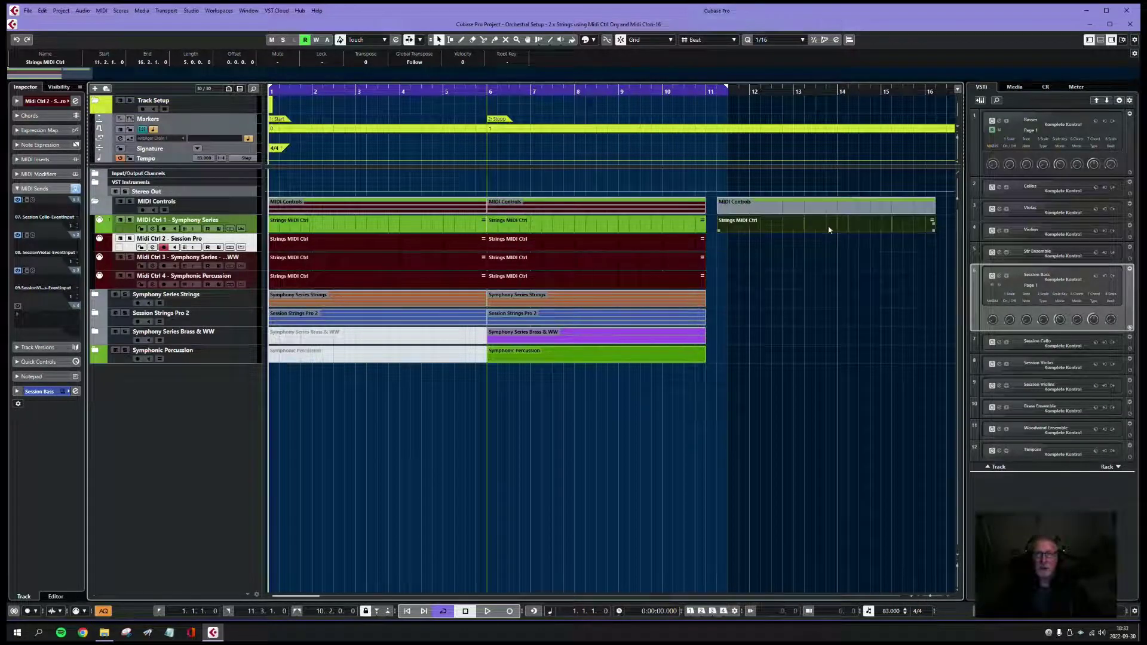
click(852, 266)
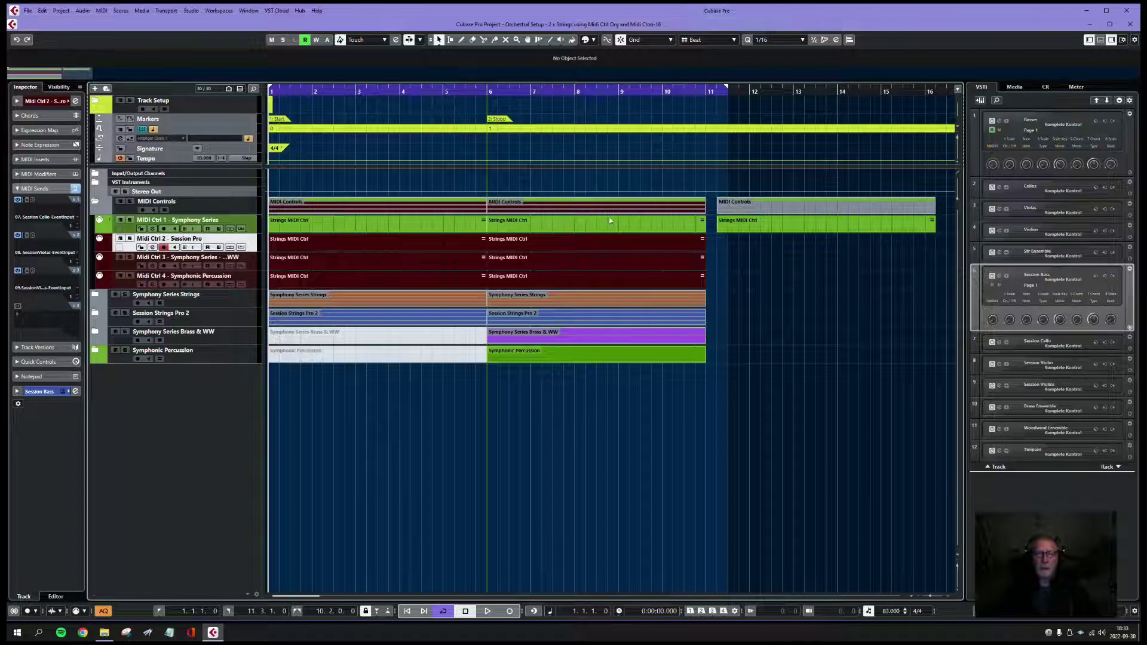
Set MIDI Ctrl 1's bar 10 CC1 point to 124 and delete the bar 11–16 copy
click(241, 229)
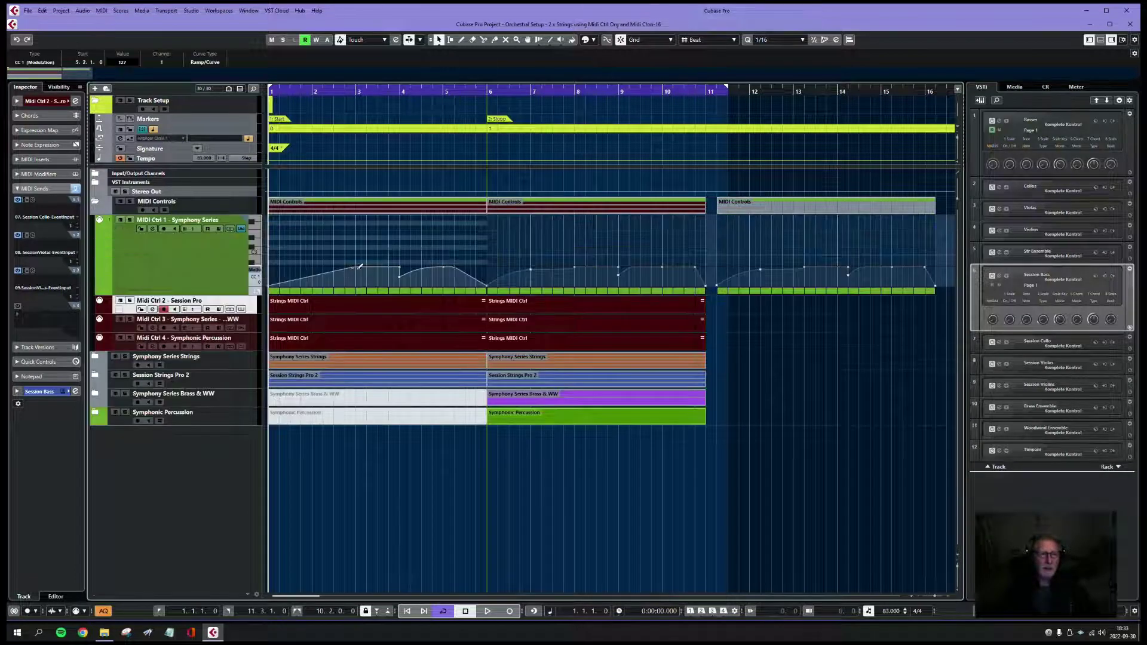
drag(663, 270, 665, 265)
key(Delete)
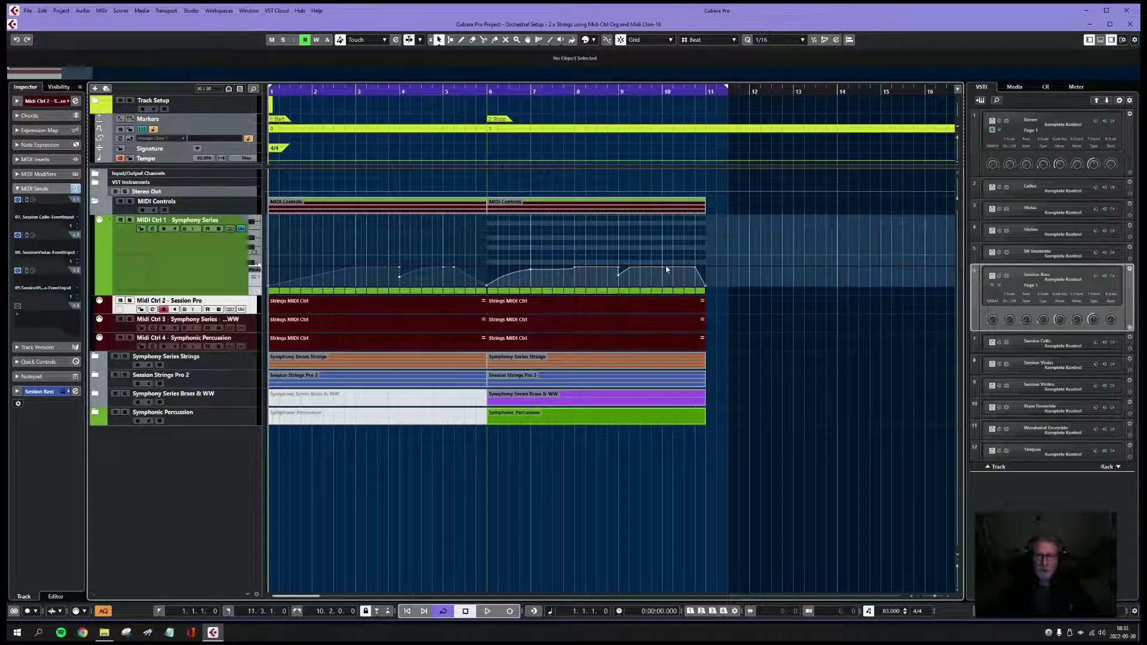
click(242, 229)
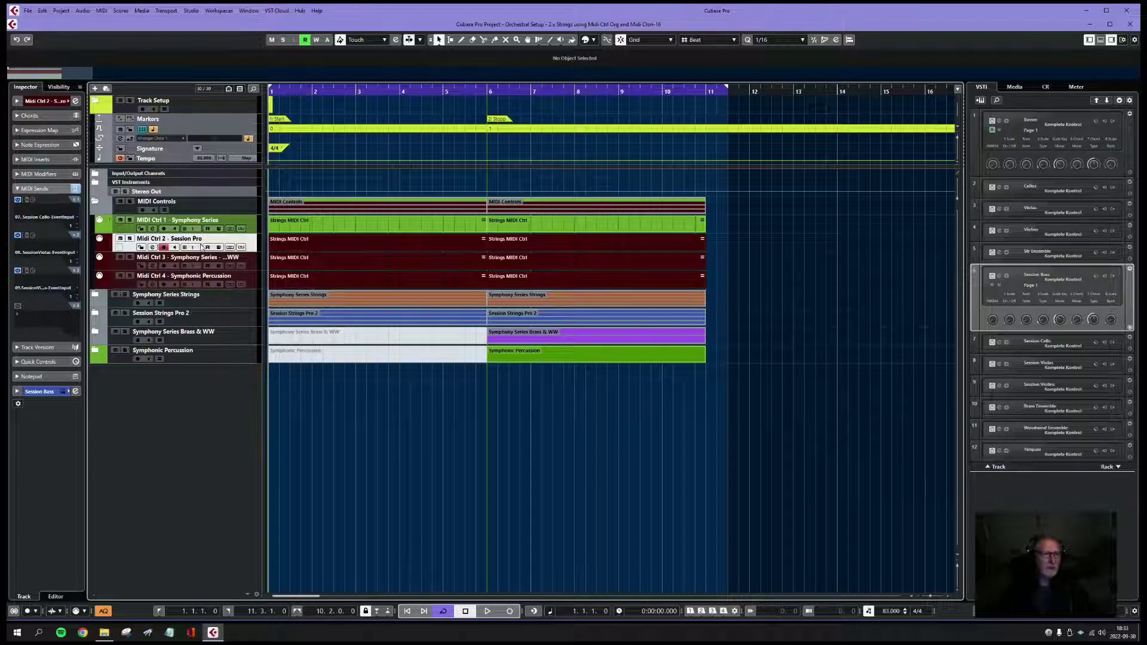
Solo MIDI Ctrl 1 and Symphony Series Strings, expand the folder, play, and open all five string instruments
click(239, 225)
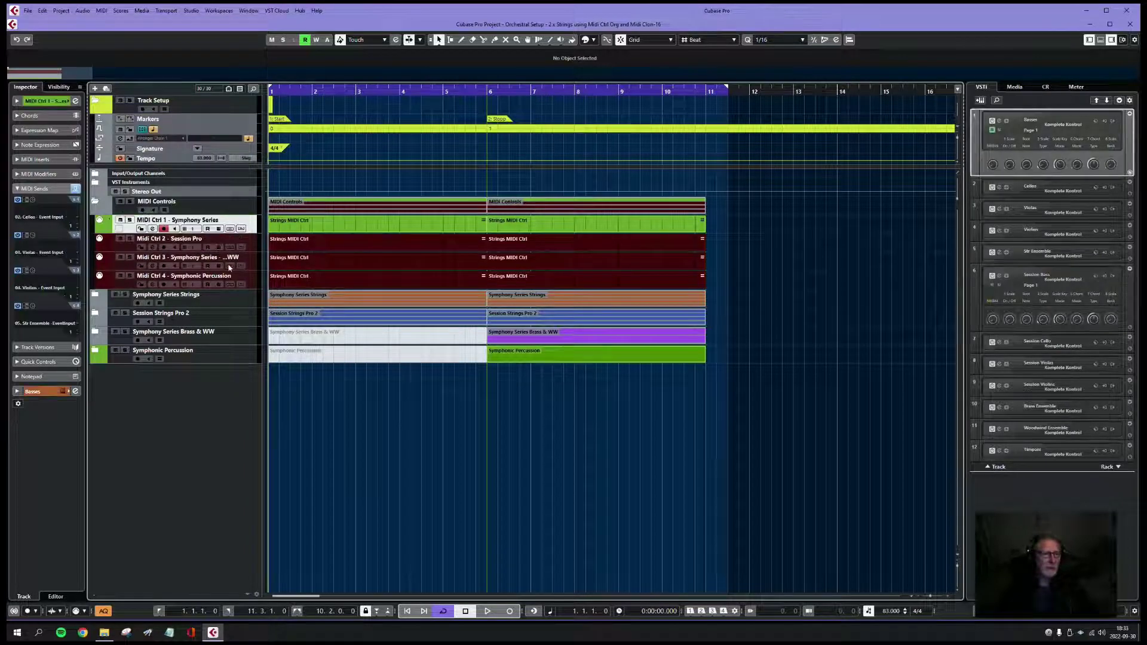
click(125, 294)
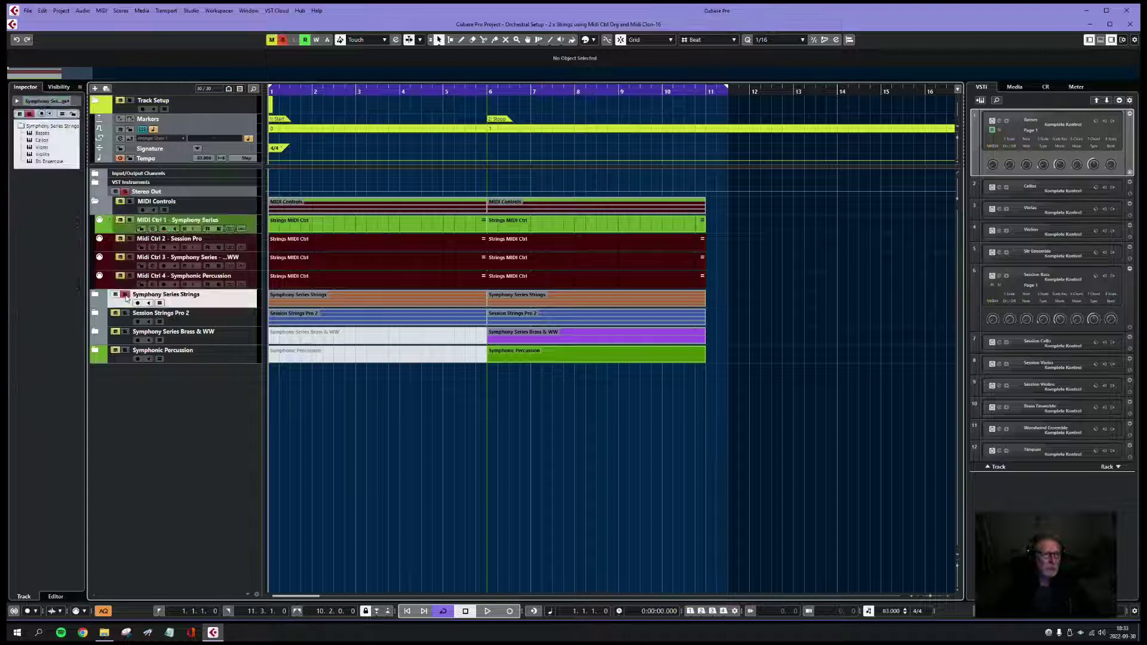
click(130, 221)
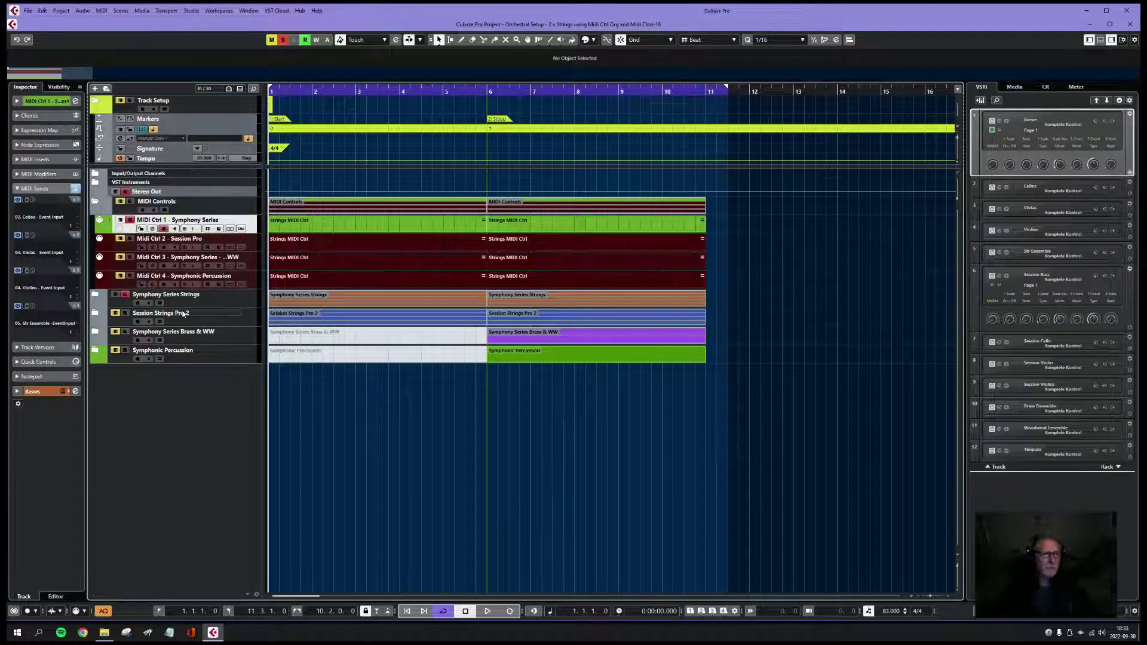
click(95, 294)
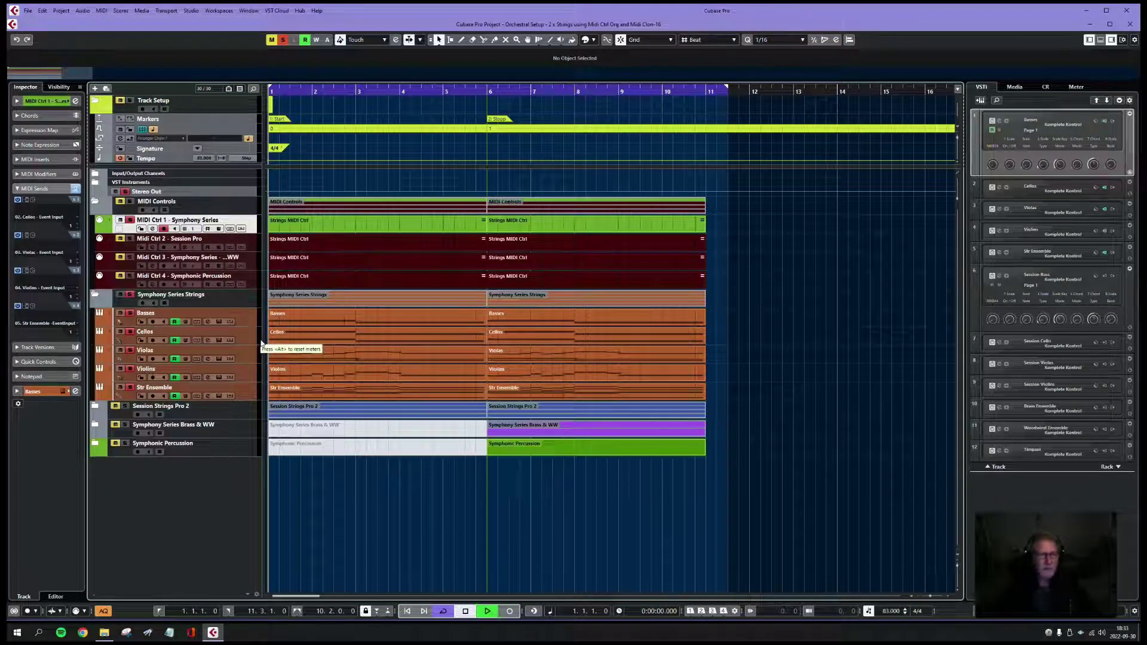
key(space)
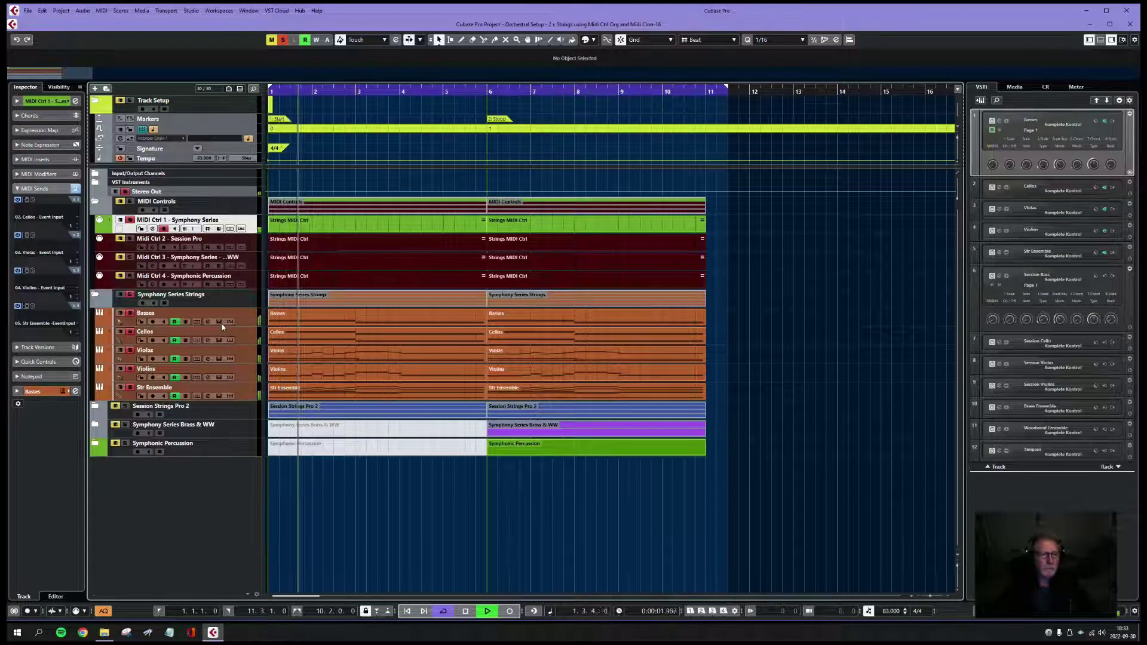
drag(223, 338, 220, 395)
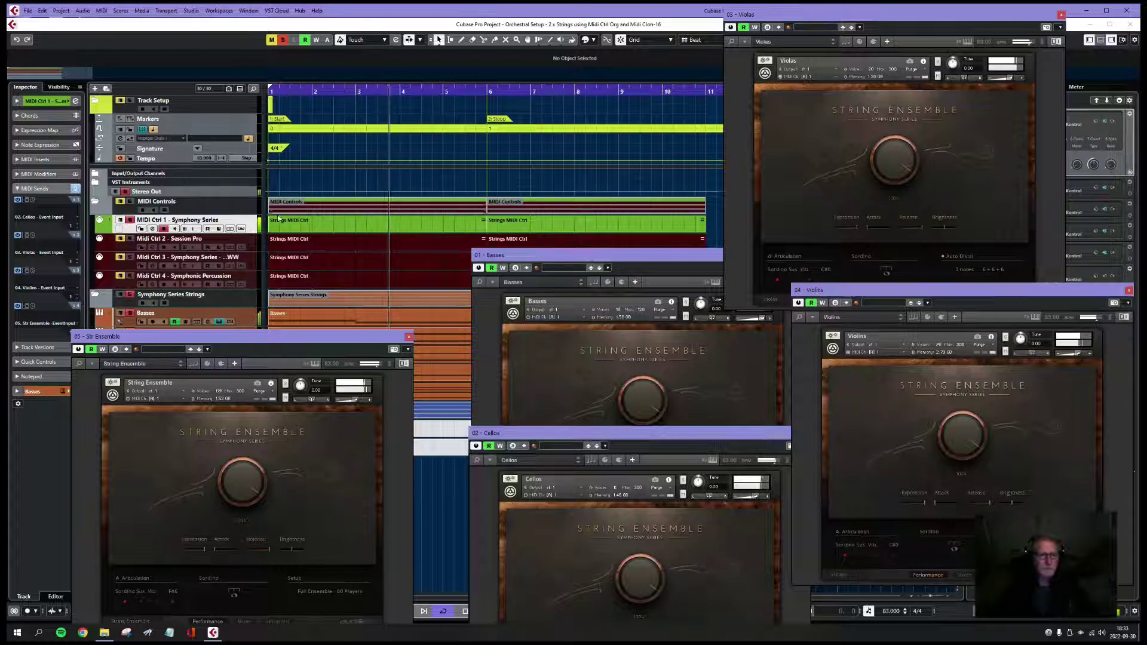
Show MIDI Ctrl 1's CC1 curve in place and move the Basses window lower
click(241, 229)
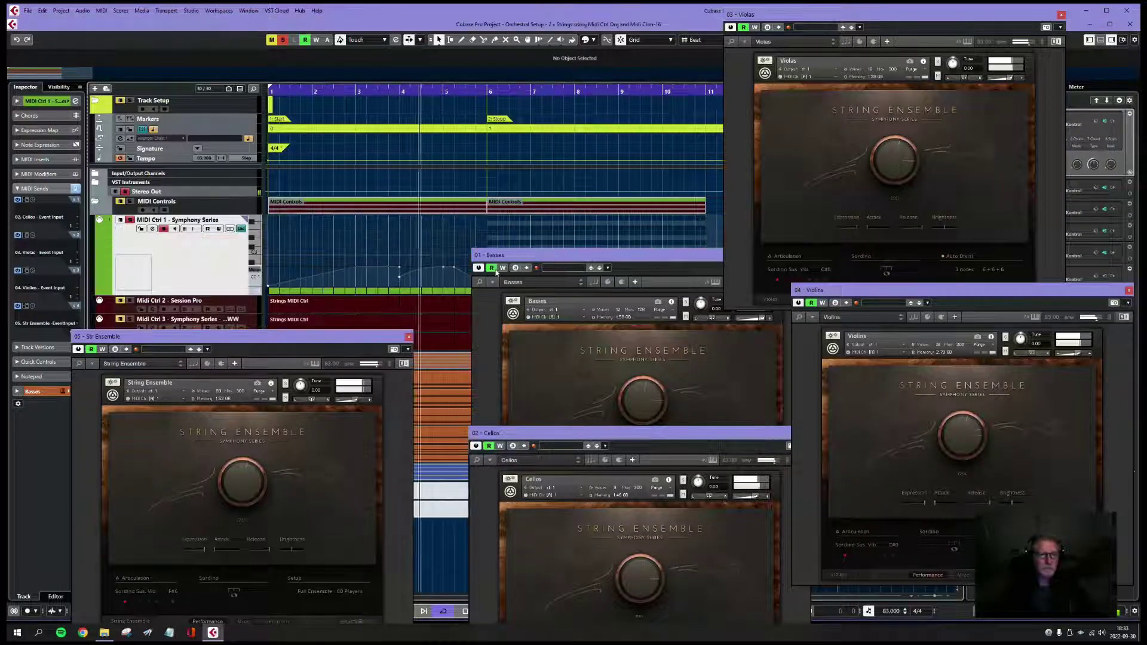
click(521, 260)
drag(521, 261, 495, 341)
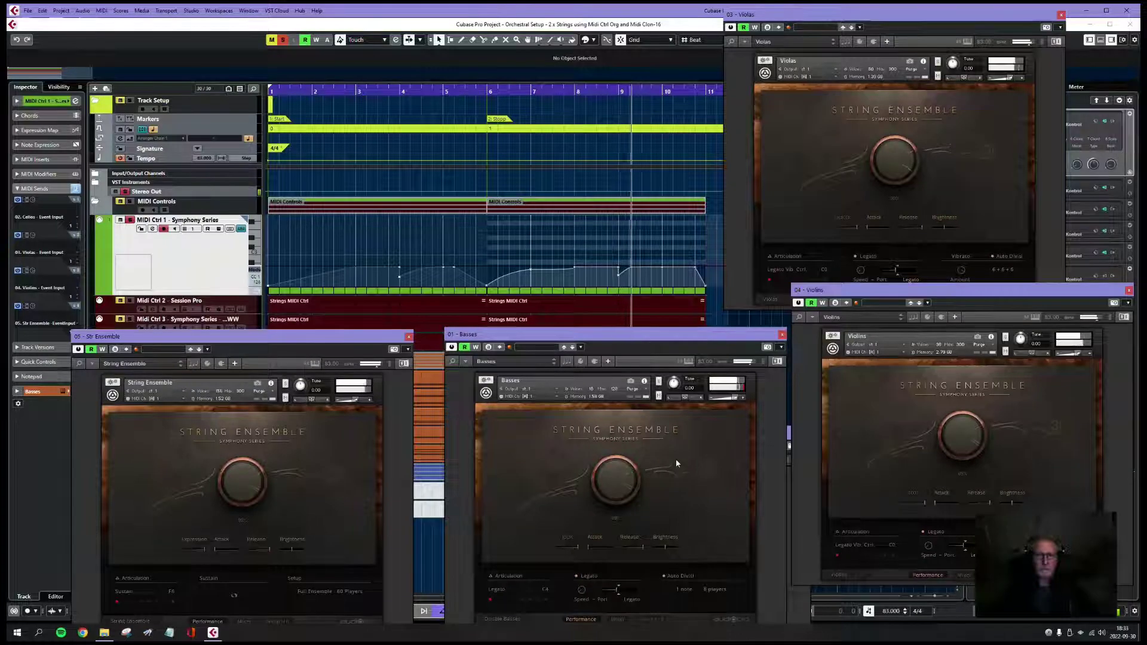
Stop playback and close the Str Ensemble, Basses, Violins, Cellos and Violas windows
key(space)
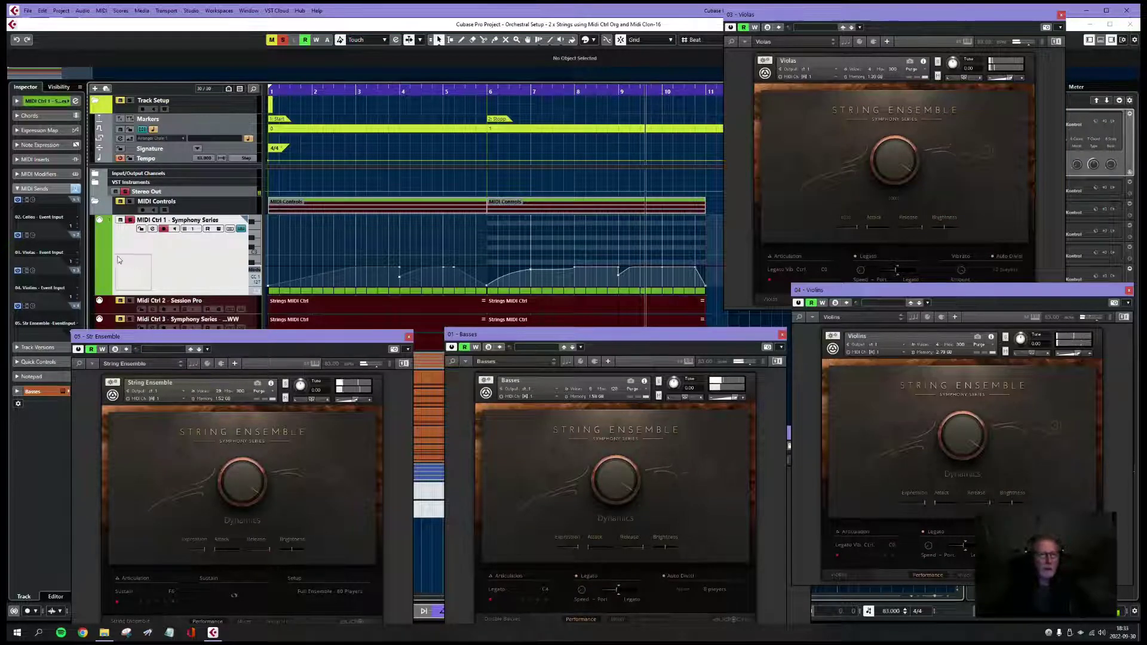
click(409, 336)
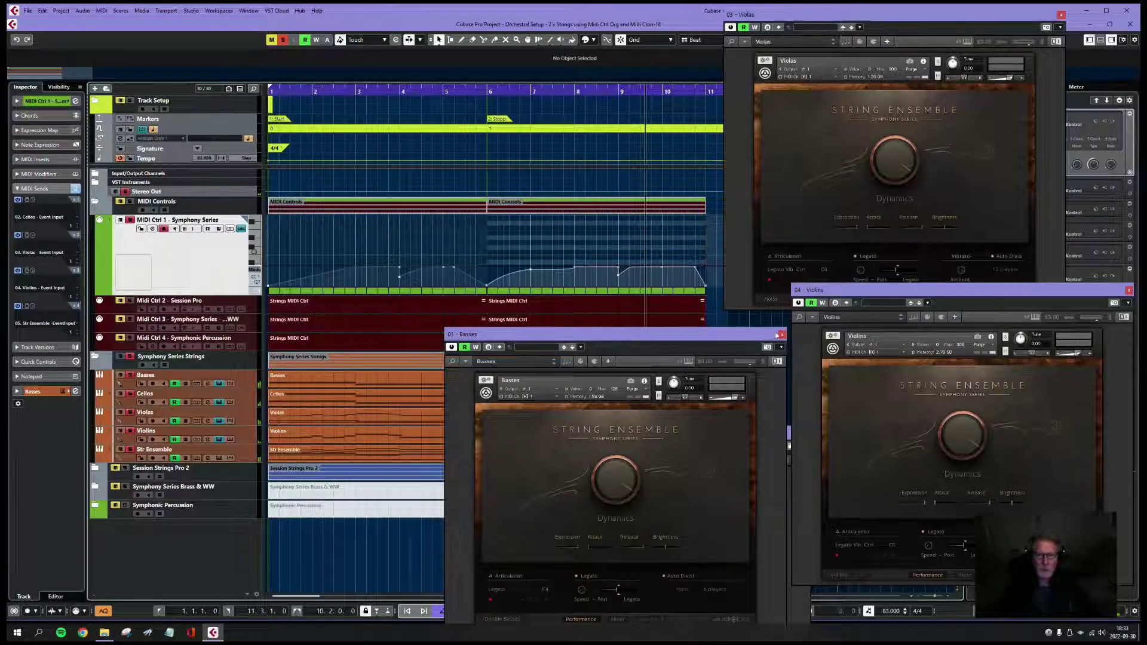
click(782, 334)
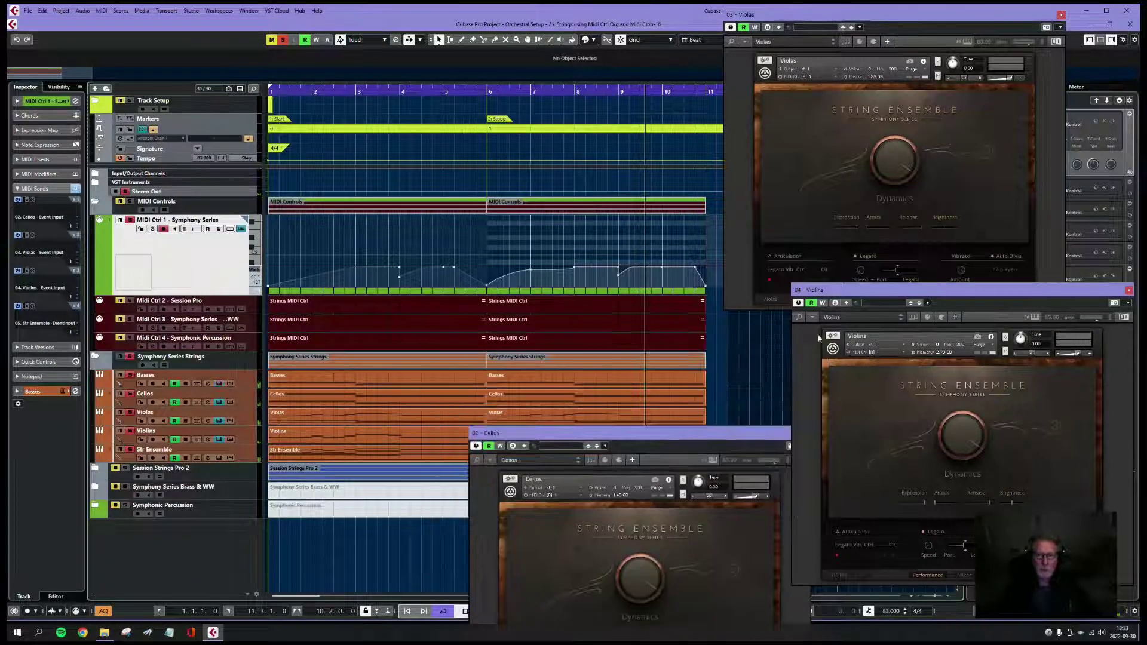
click(1128, 291)
click(807, 433)
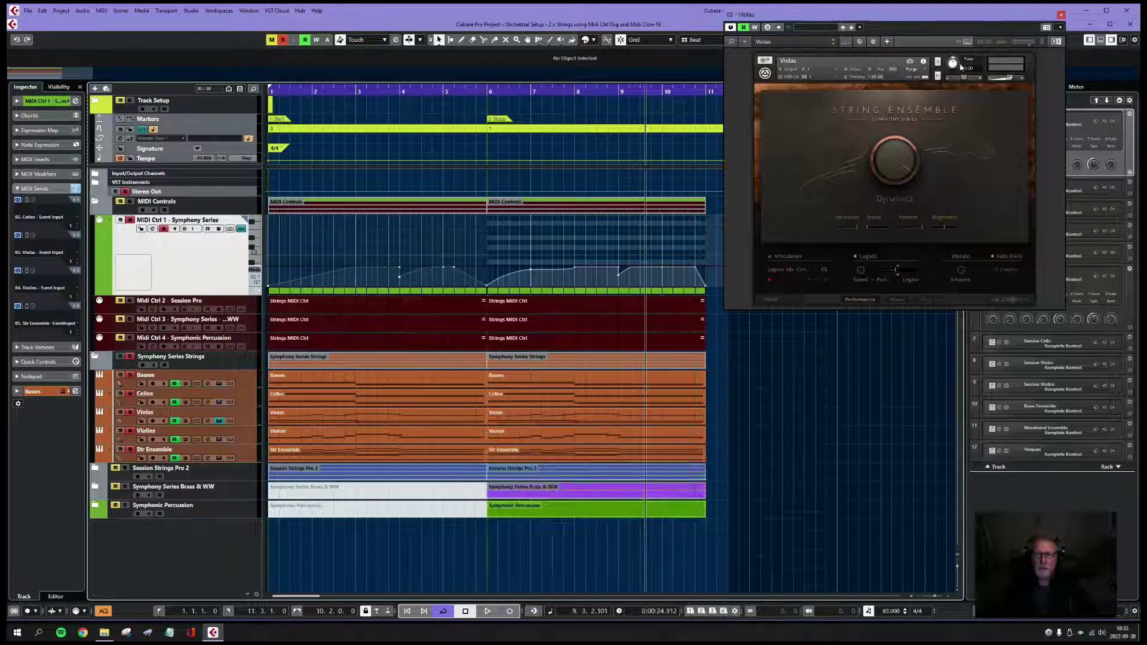
click(1062, 15)
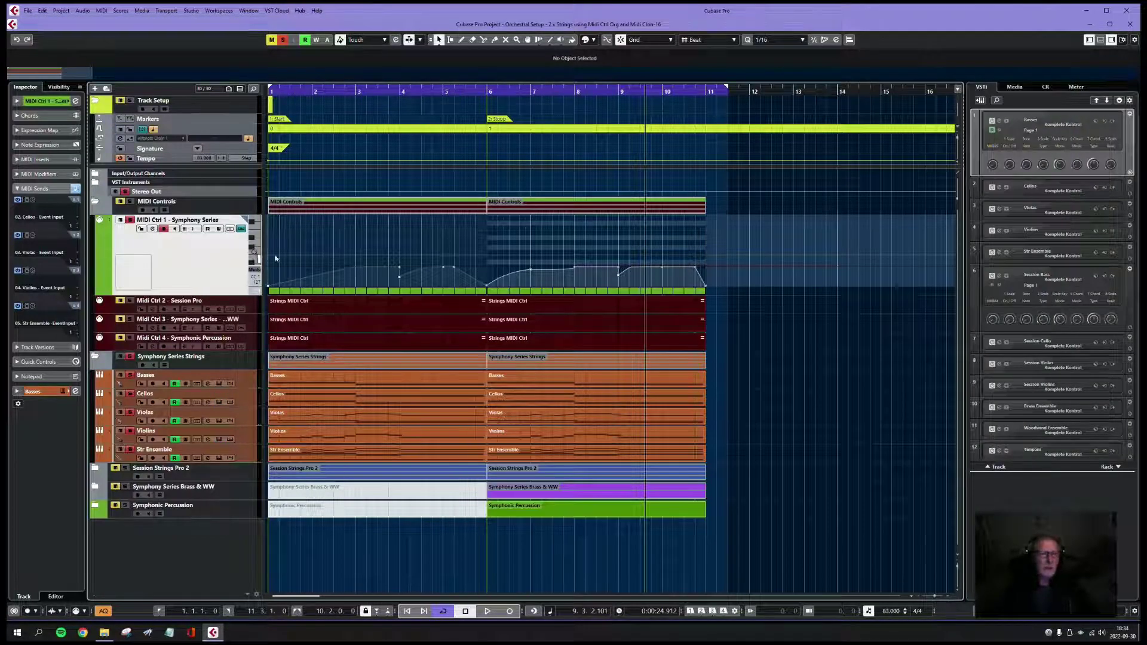
Collapse MIDI Ctrl 1's curve and Symphony Series Strings, then expand Session Strings Pro 2
click(252, 237)
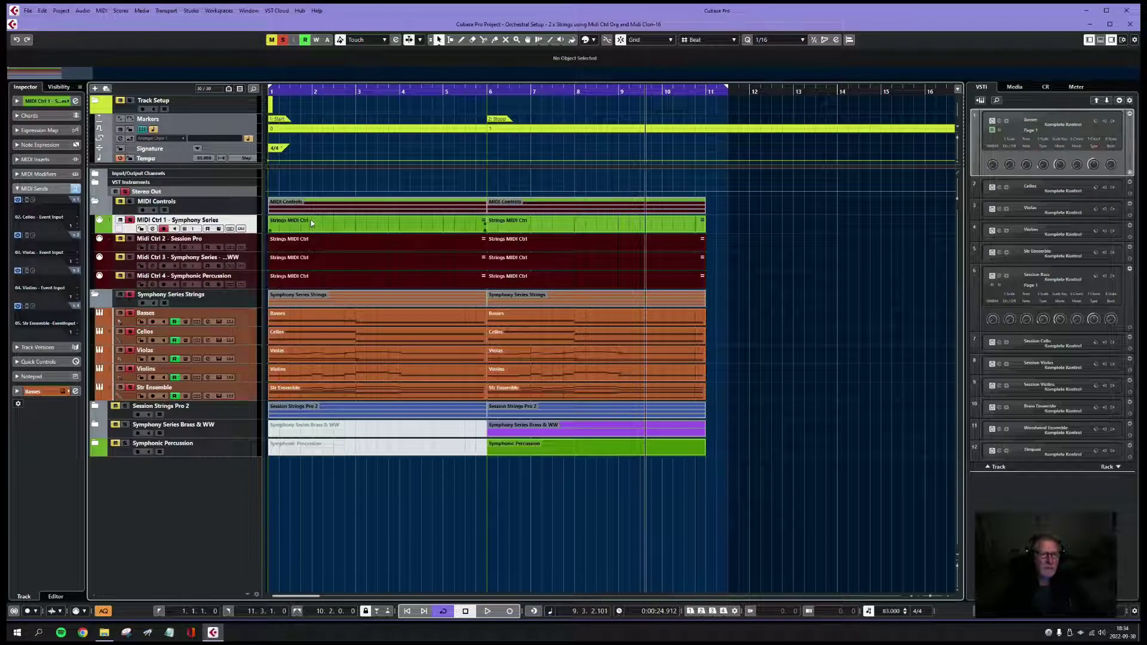
click(314, 246)
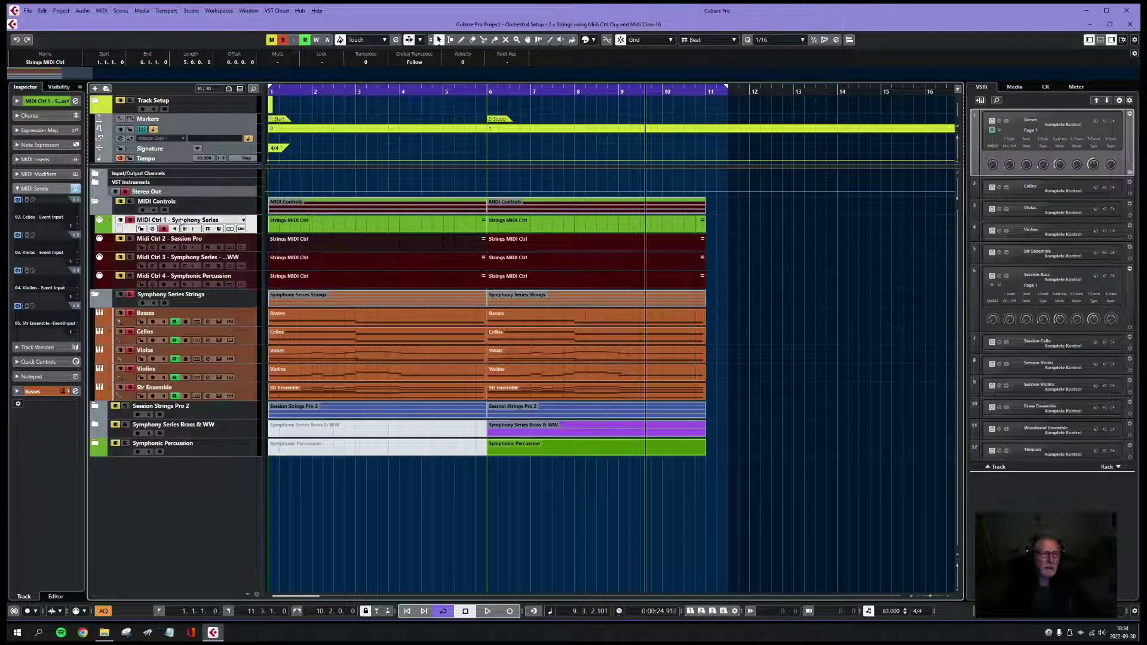
click(138, 241)
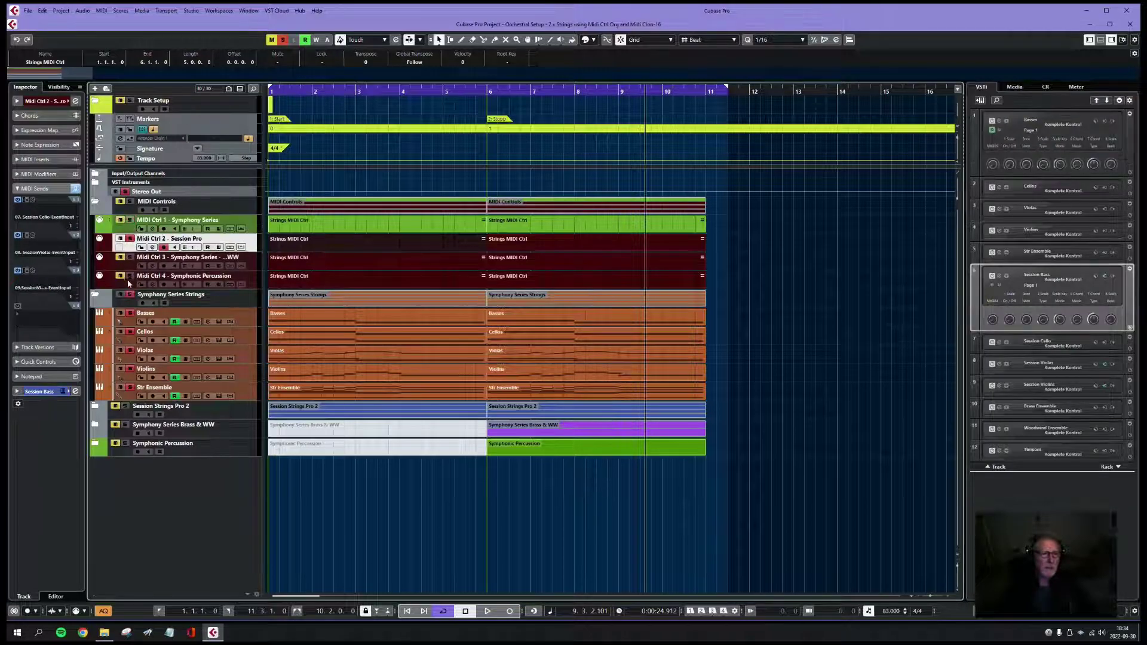
click(95, 295)
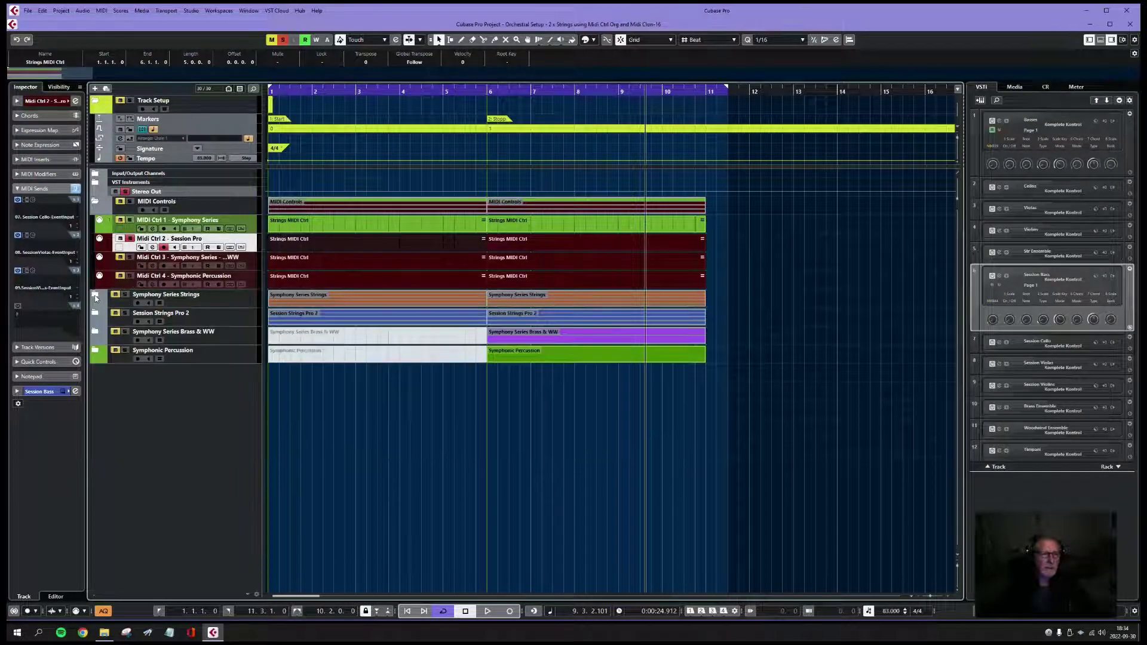
click(95, 314)
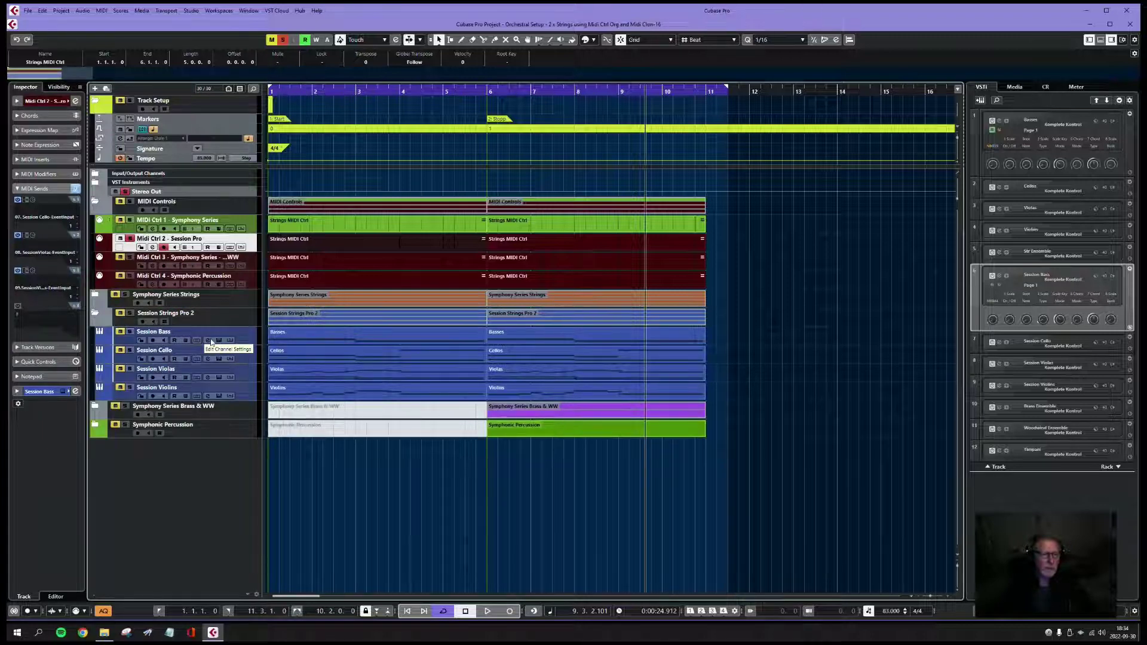
Solo Session Strings Pro 2 and reveal Midi Ctrl 2's sends to Session Cello, Violas and Violins
click(130, 314)
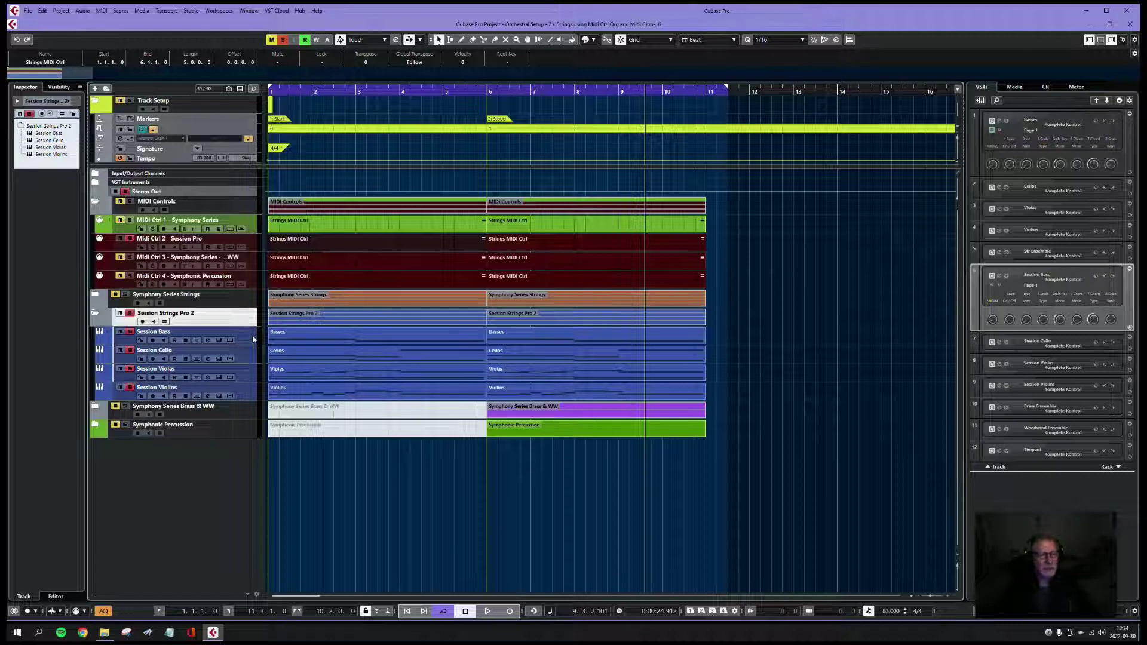
click(257, 247)
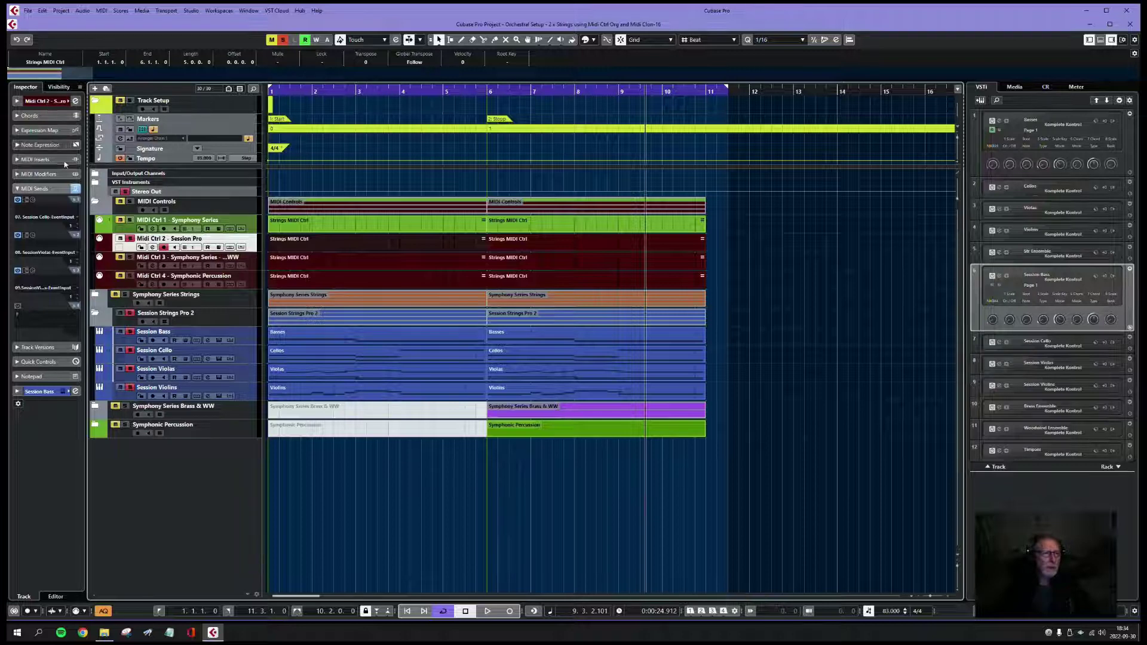
click(57, 101)
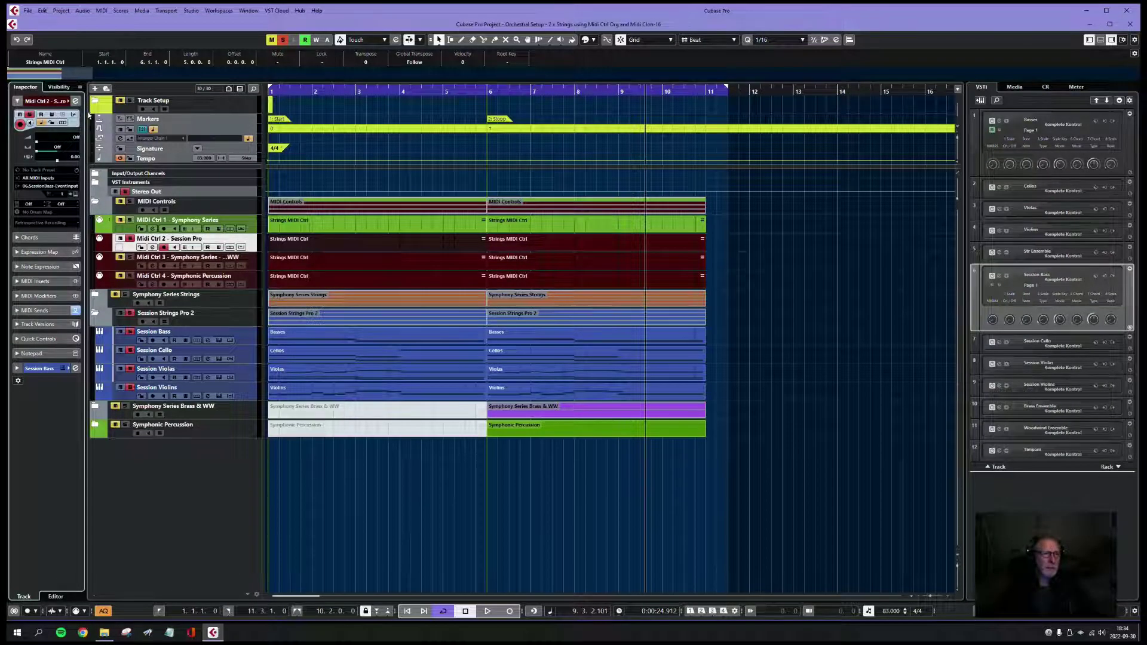
click(18, 101)
click(34, 188)
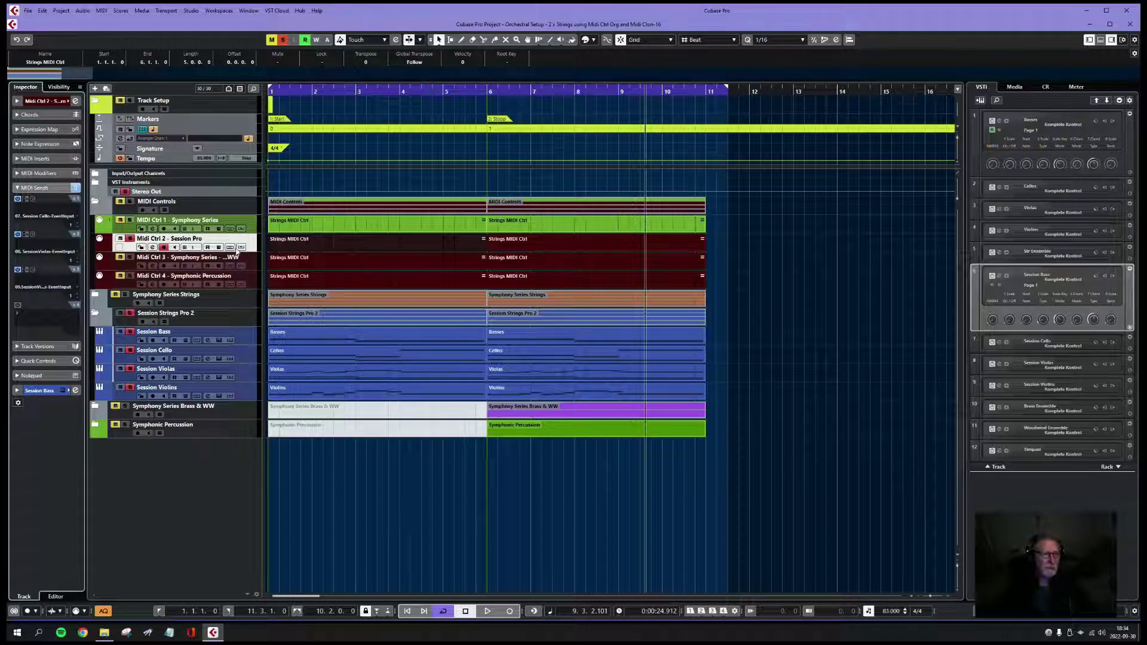
click(53, 102)
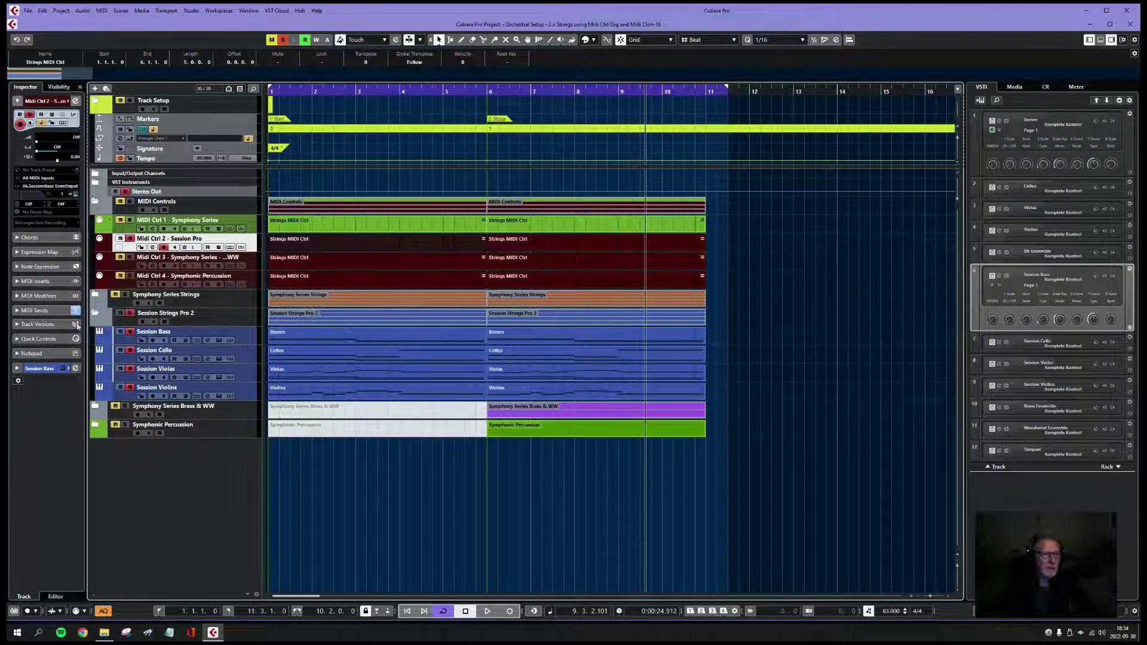
click(60, 312)
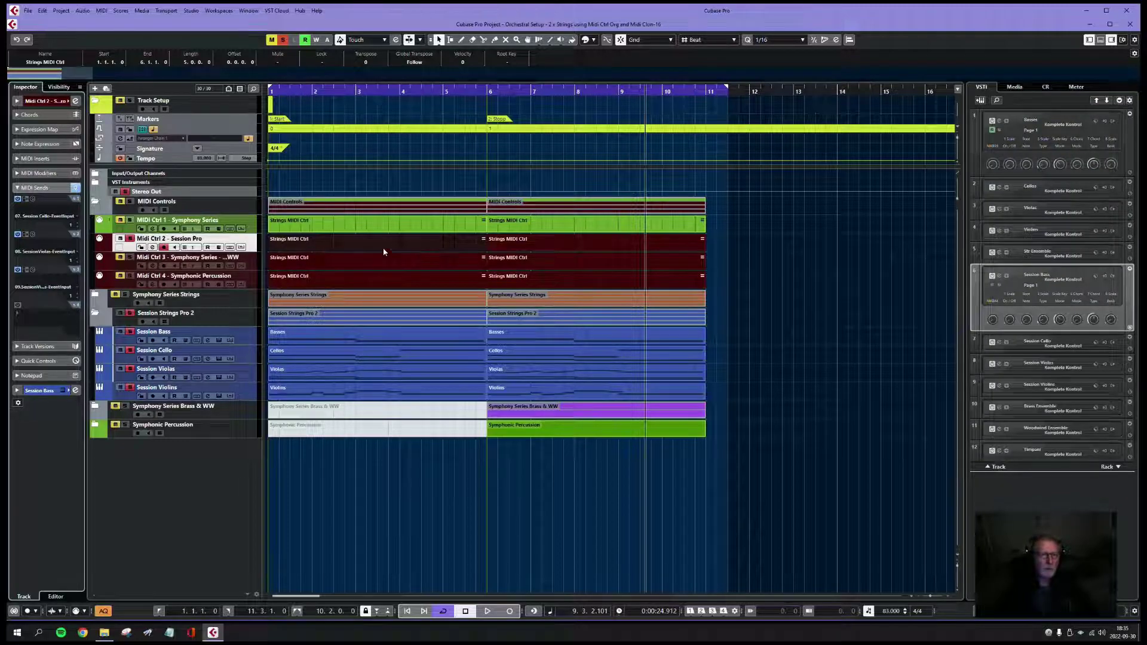
Show the Midi Ctrl 2 and MIDI Ctrl 1 curves in place and play from the start
click(240, 247)
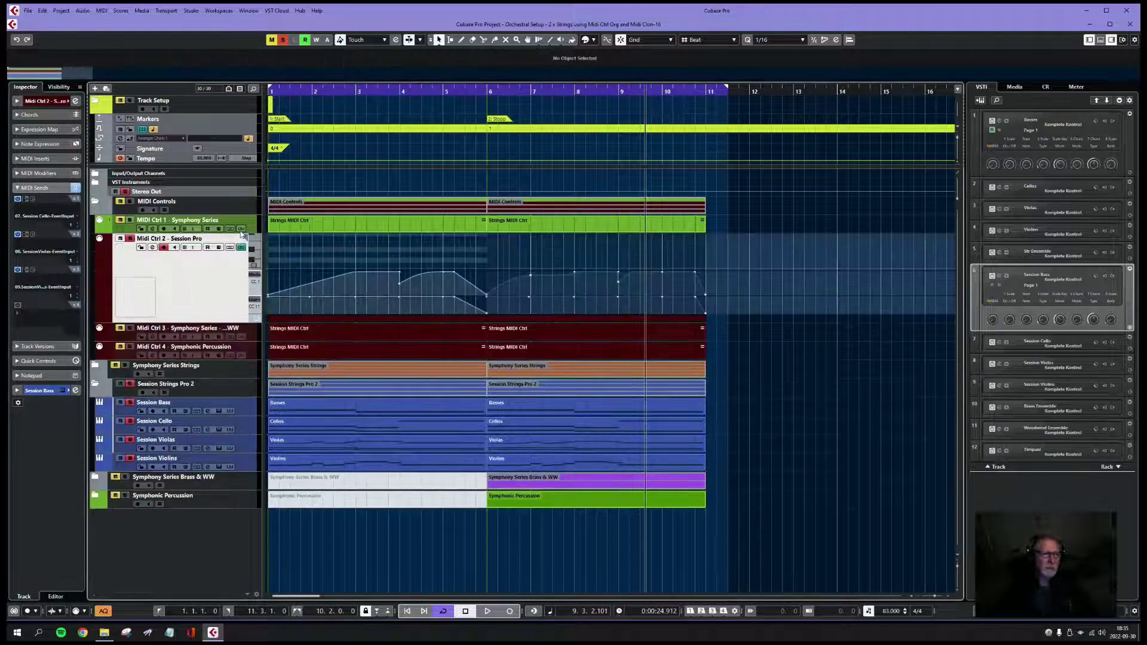
click(241, 229)
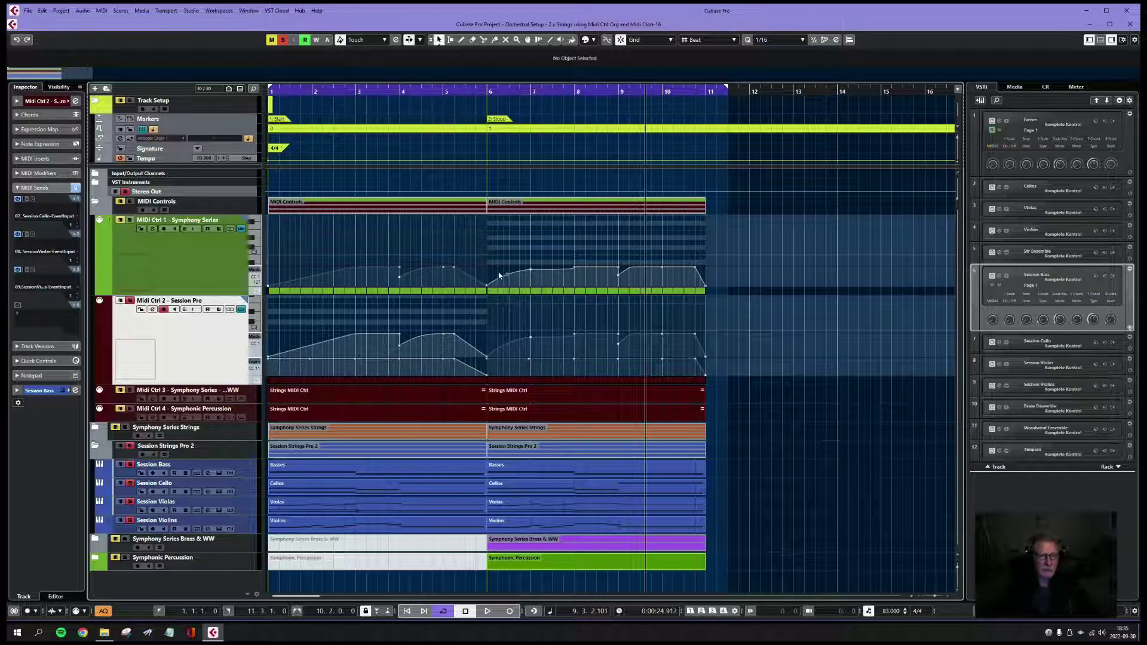
key(Home)
key(space)
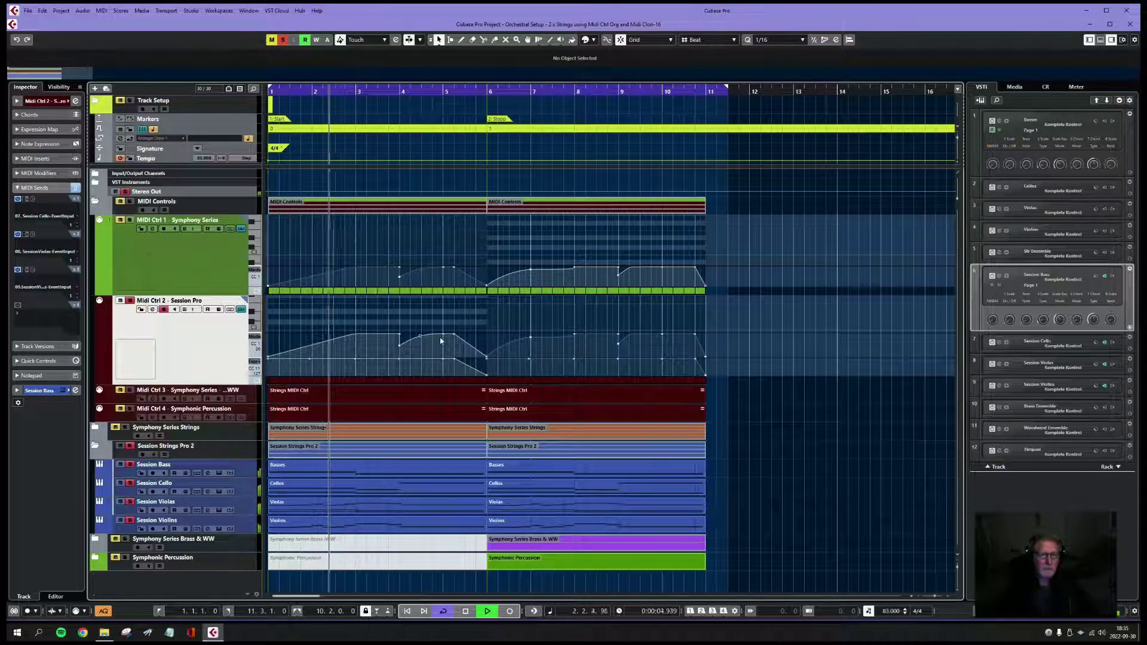
Try a dip and then a bar-4 value of 0 on Midi Ctrl 2's CC1, undoing both
drag(422, 338, 425, 345)
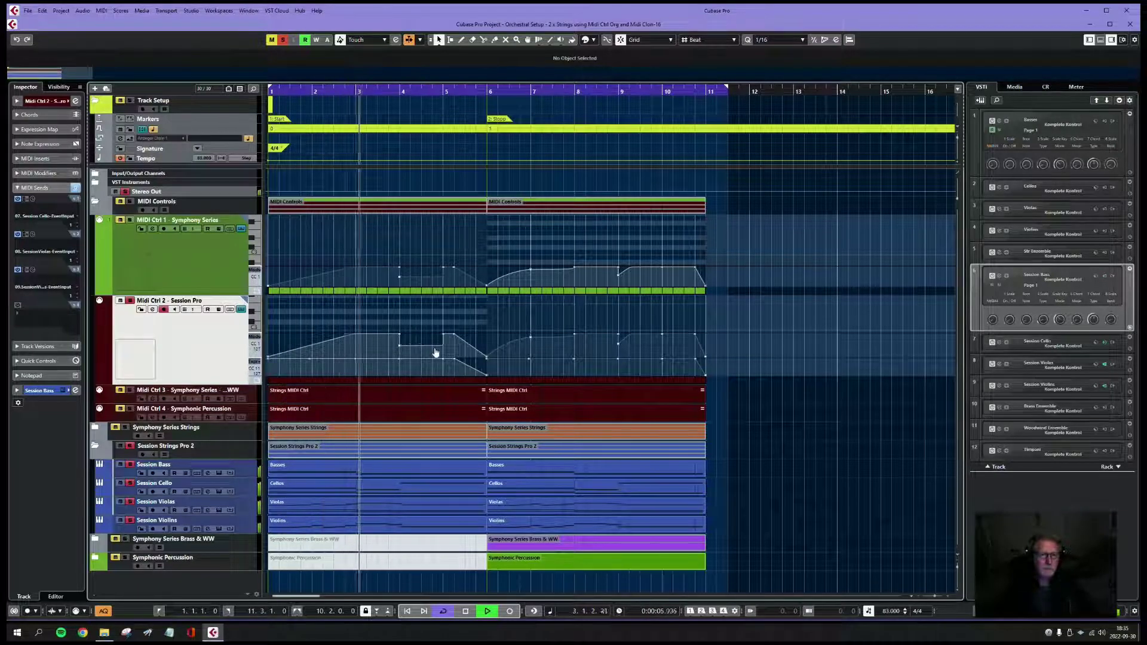
key(ctrl+z)
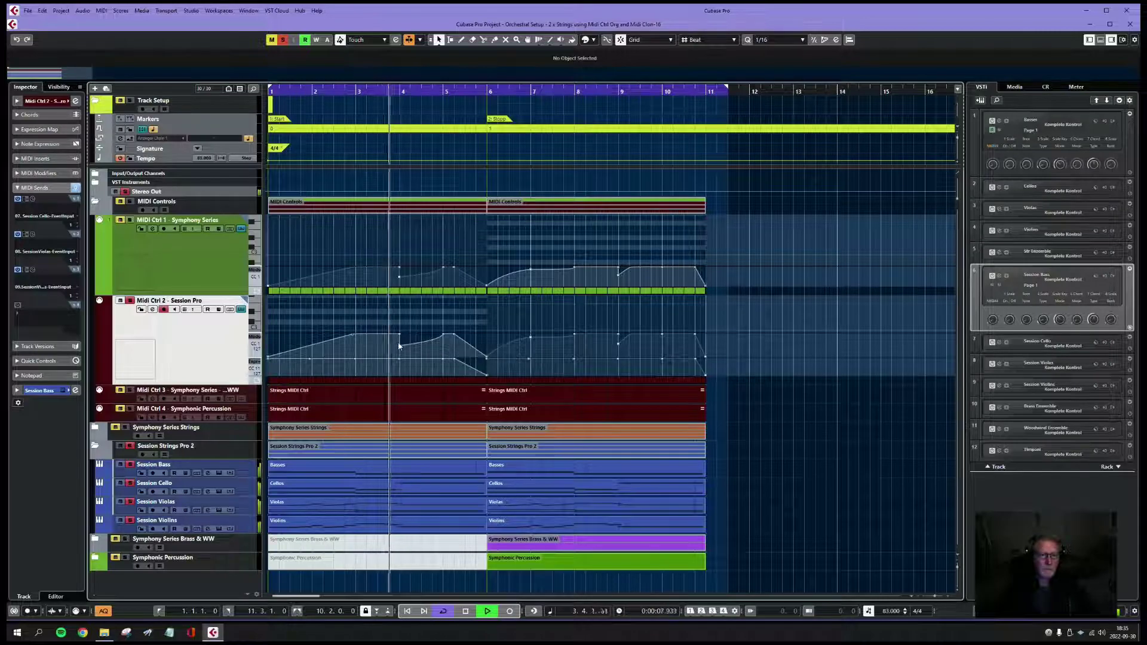
drag(399, 346, 400, 367)
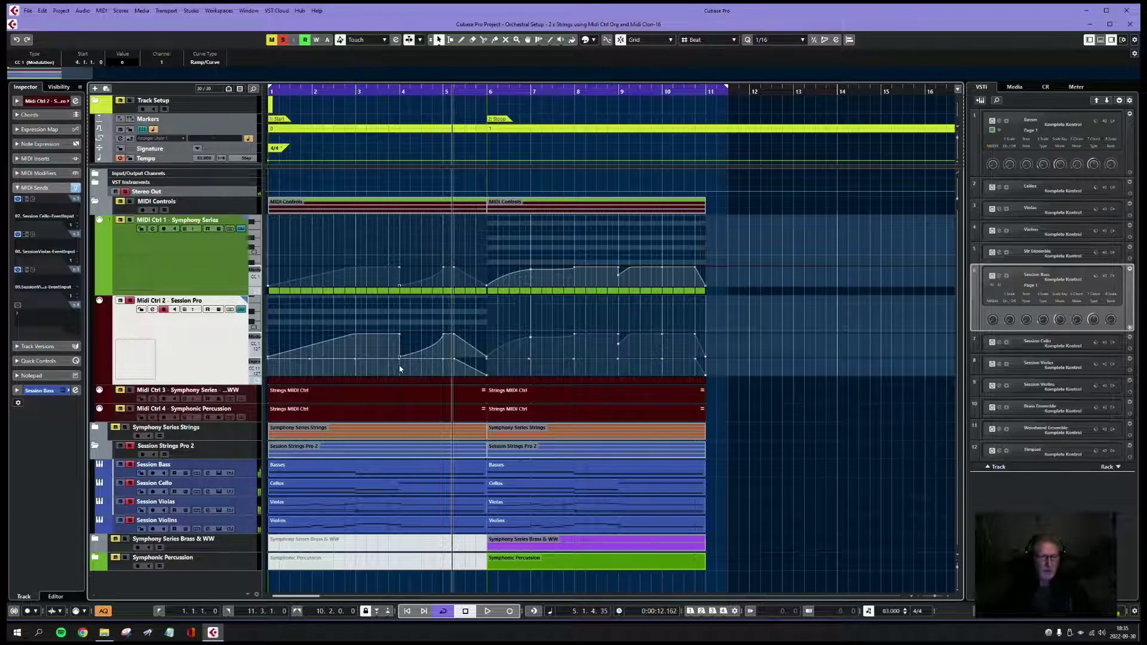
key(ctrl+z)
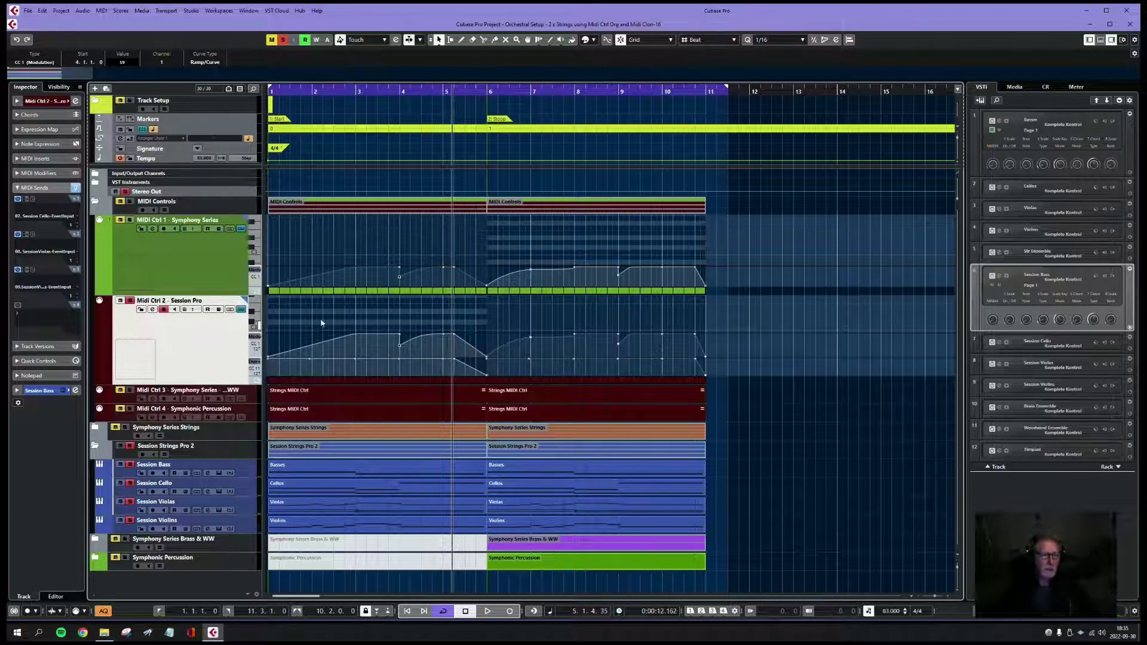
Expand Midi Ctrl 3's CC lanes, make it the current track, and open the Symphony Series Brass & WW folder
click(247, 400)
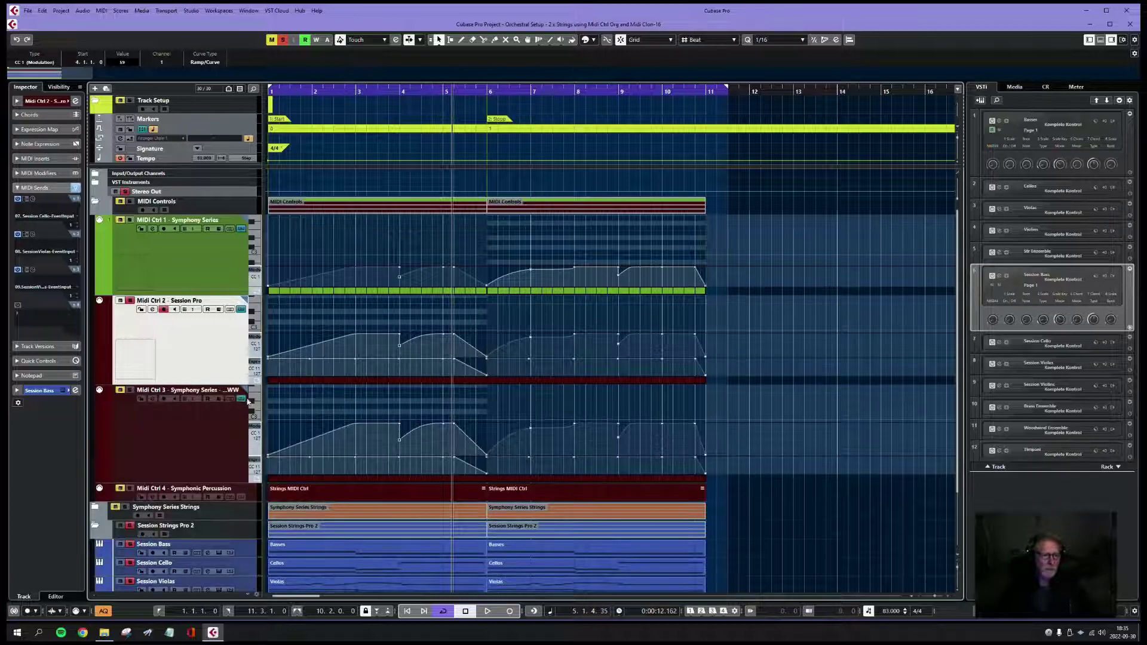
scroll(232, 435, down, 3)
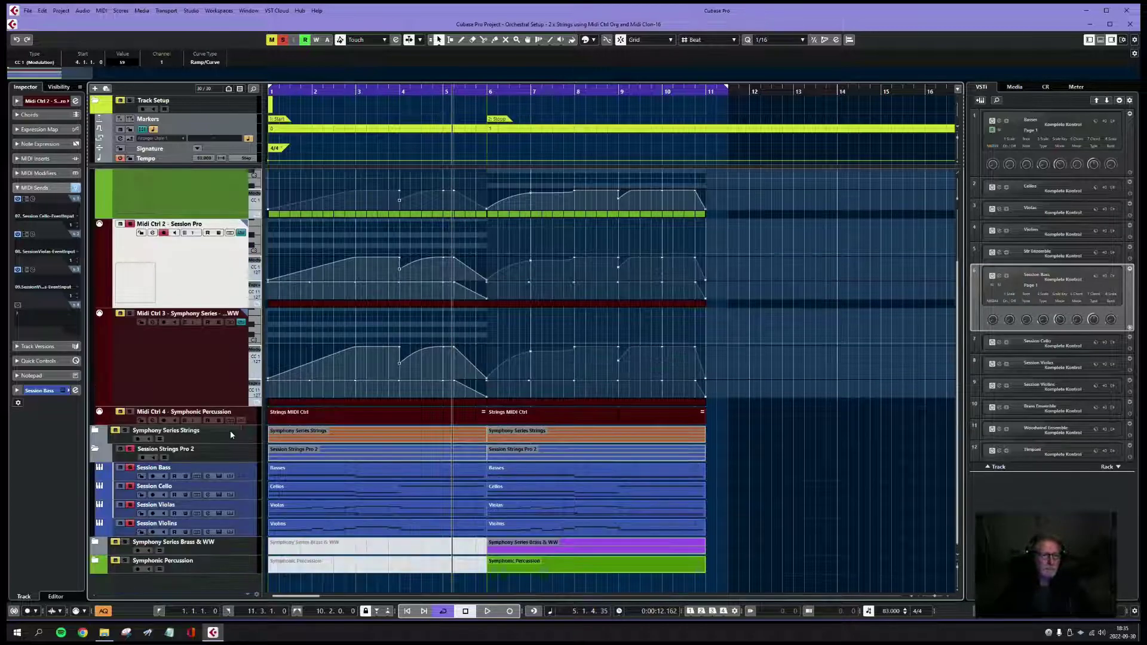
click(217, 383)
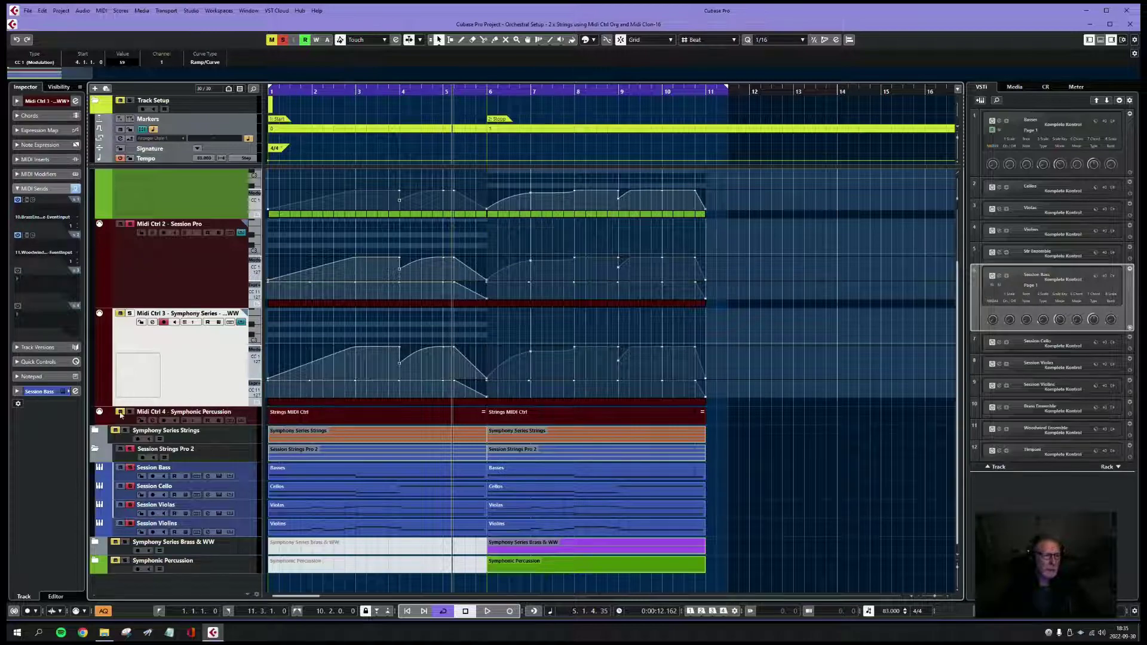
click(97, 544)
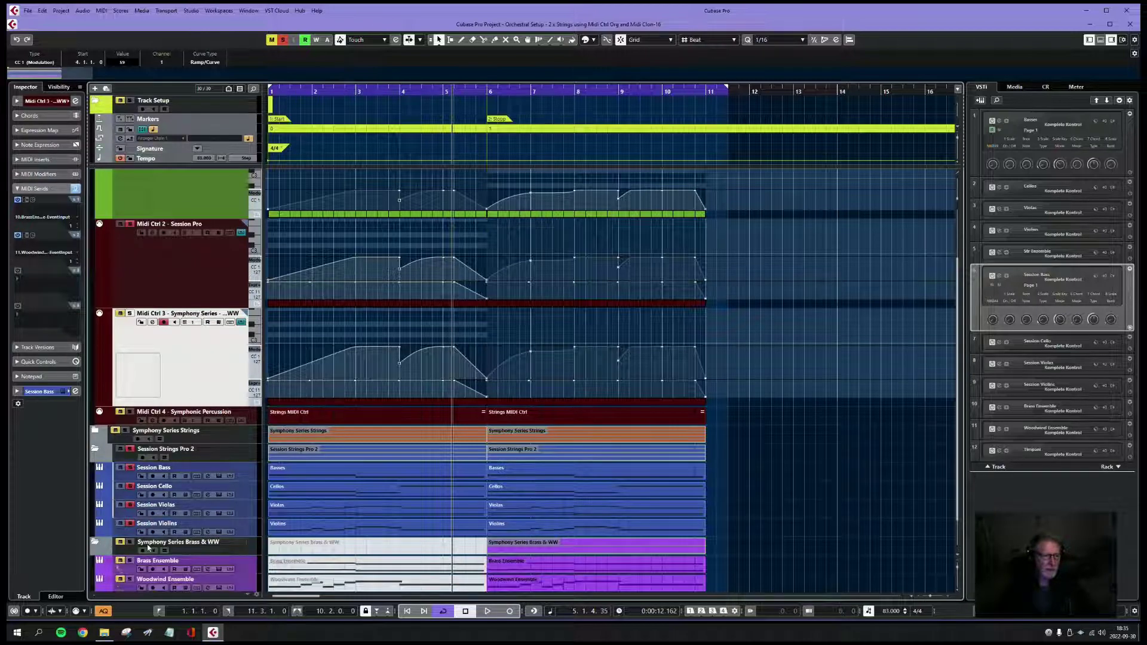
Expand and select Midi Ctrl 4, then open the Symphonic Percussion folder to reveal Timpani
scroll(179, 525, down, 2)
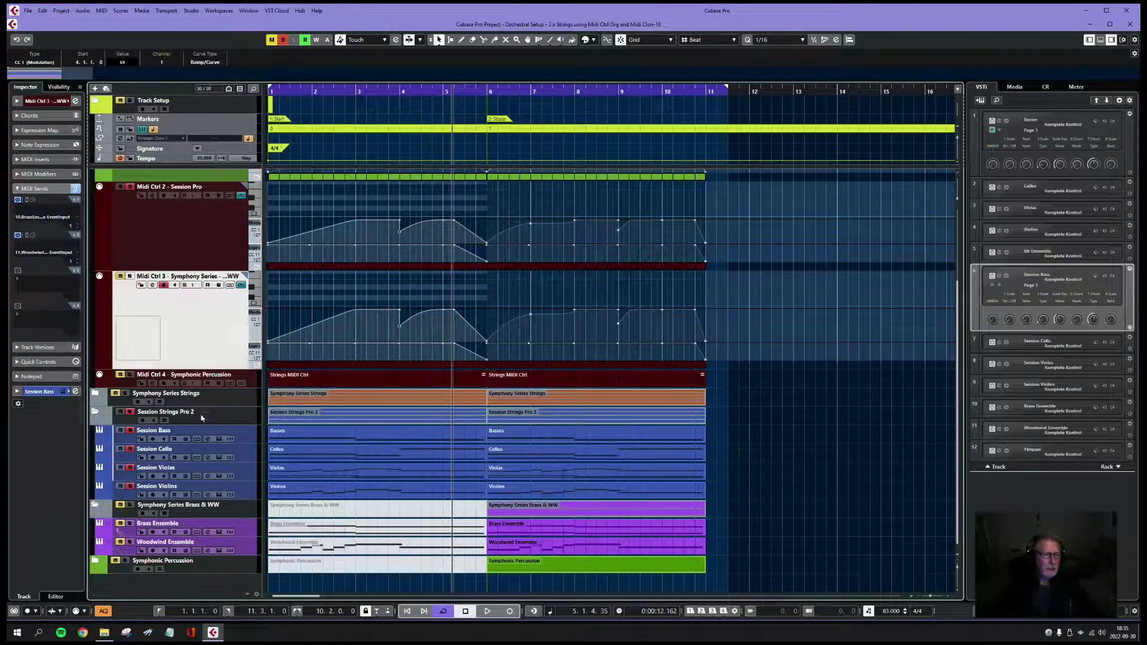
click(241, 385)
click(211, 418)
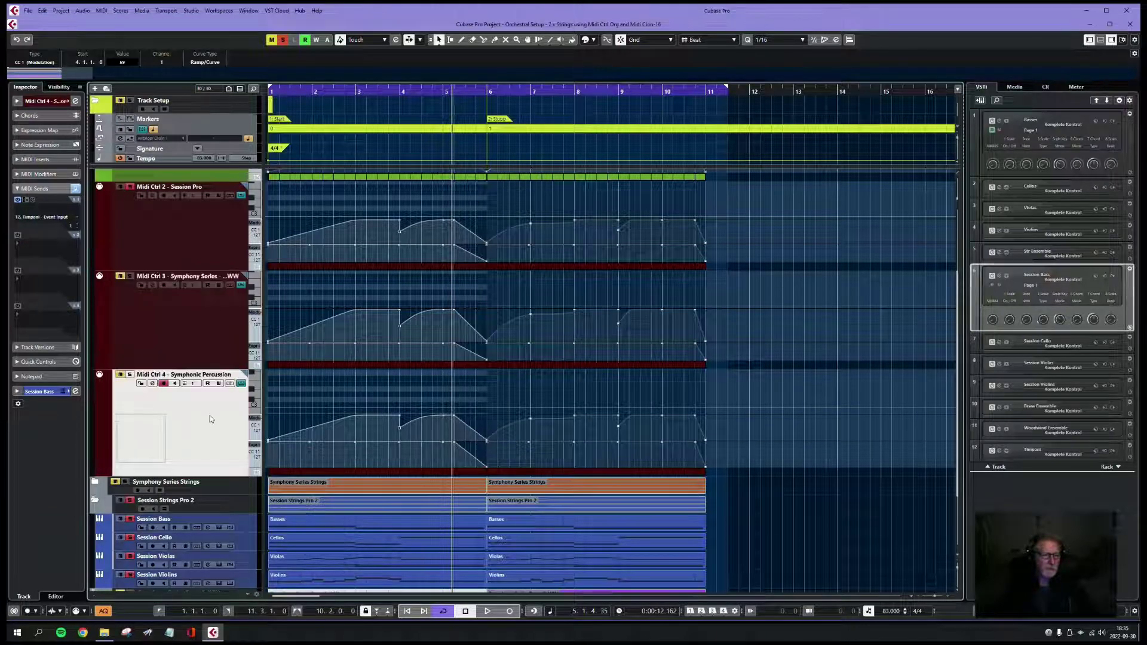
scroll(217, 413, down, 3)
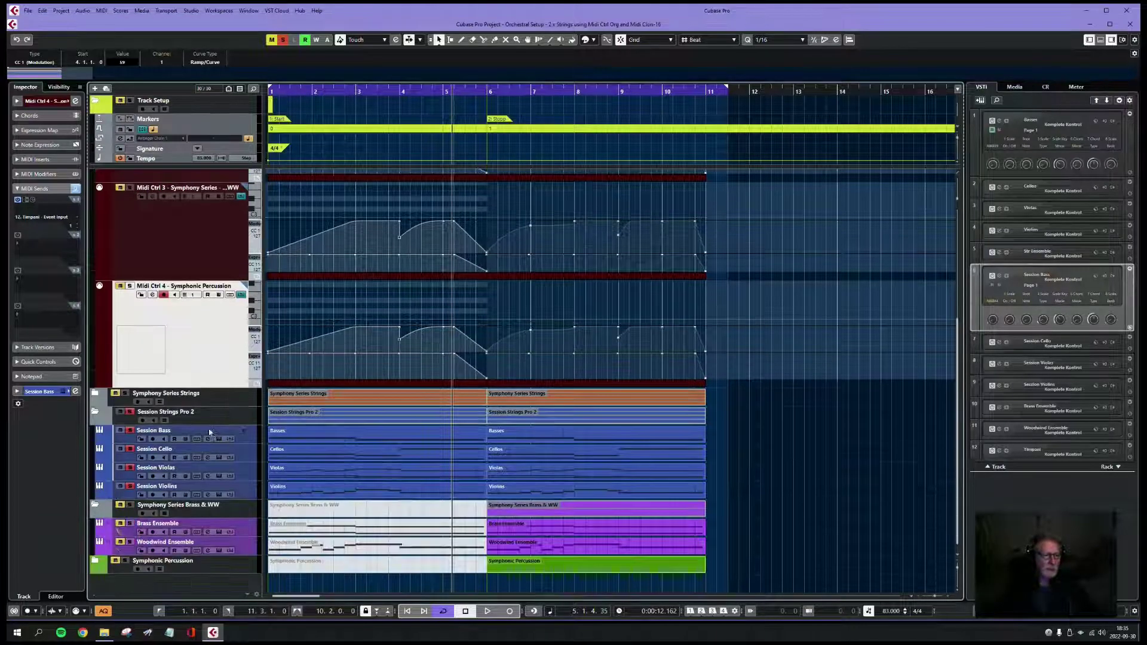
click(96, 561)
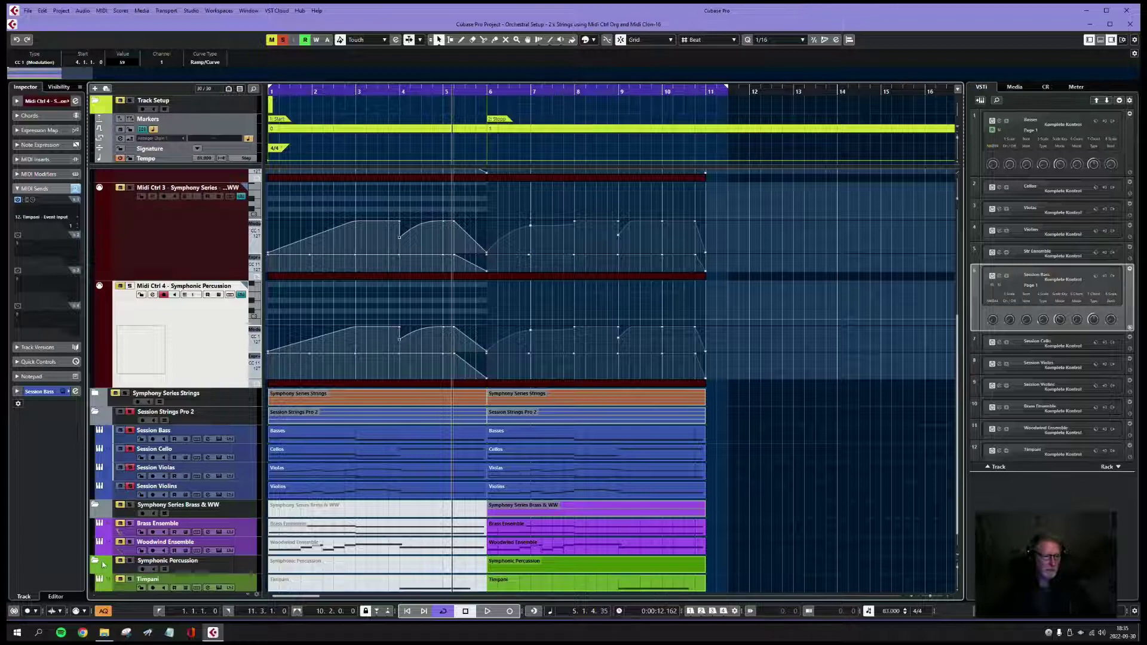
Clear all mutes and solos, then collapse Midi Ctrl 3, 4, 2 and 1 to single rows
click(285, 41)
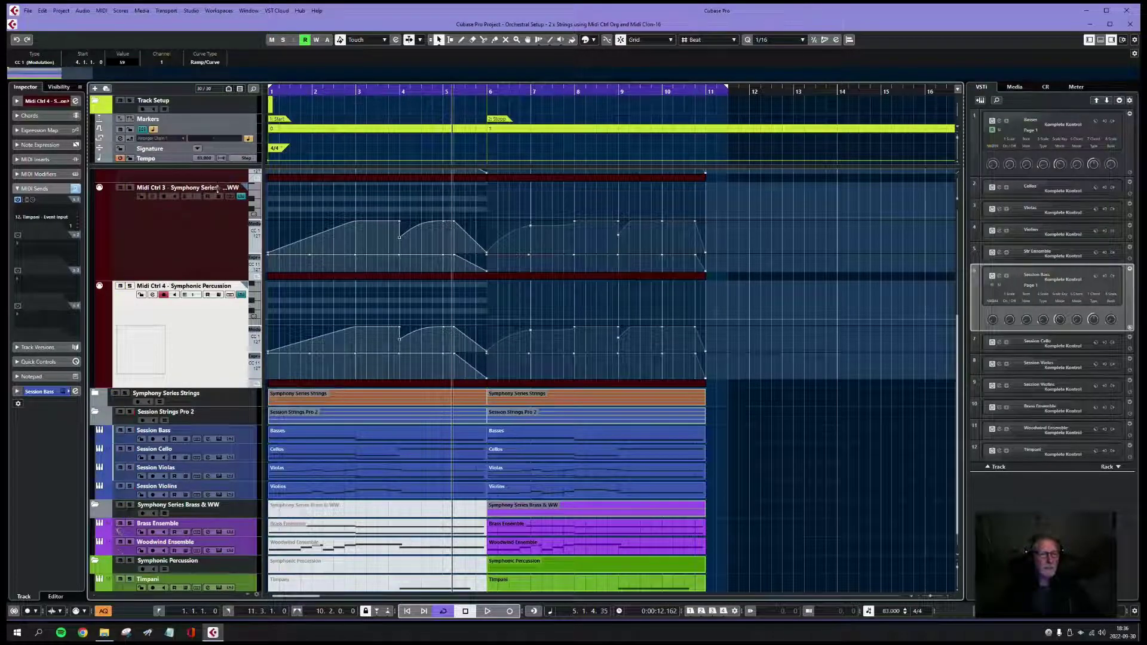
click(241, 196)
click(241, 269)
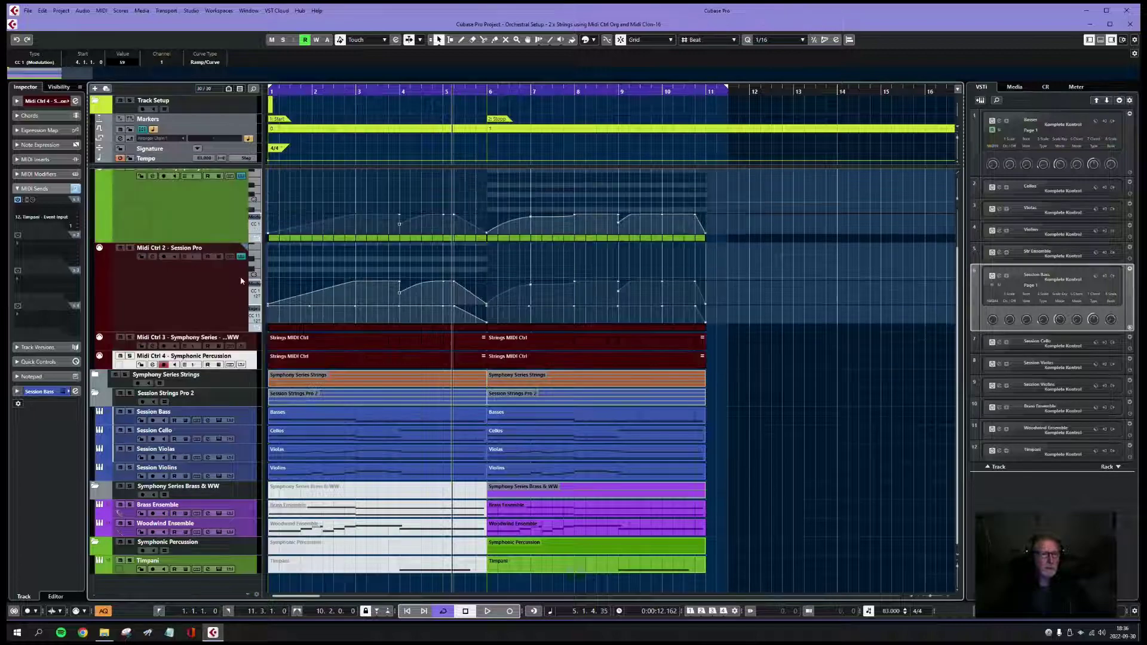
click(242, 248)
click(241, 230)
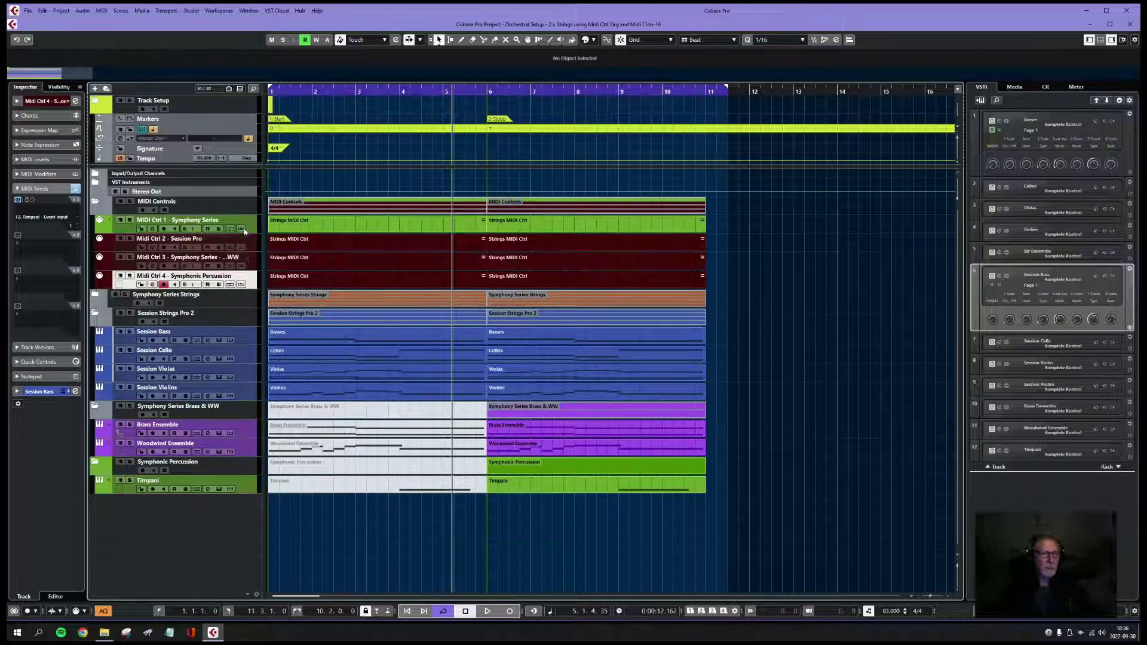
Show Midi Ctrl 1's CC1 curve, expand the Symphony Series Strings folder, and open the Cellos part in the Key Editor
click(243, 230)
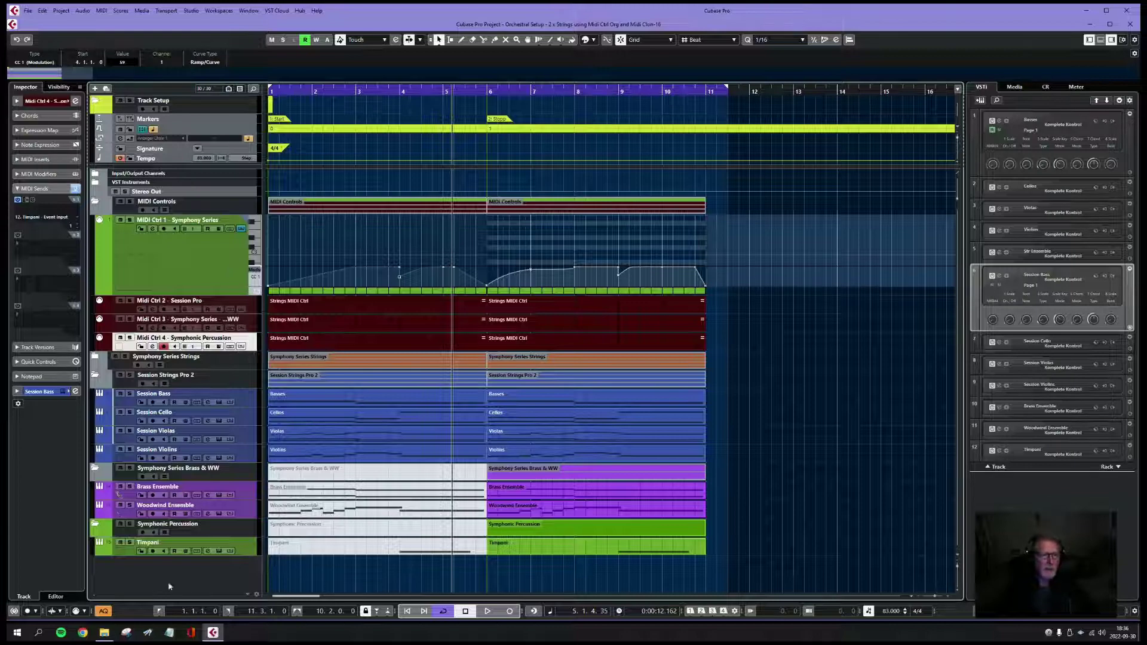
right_click(174, 565)
click(203, 547)
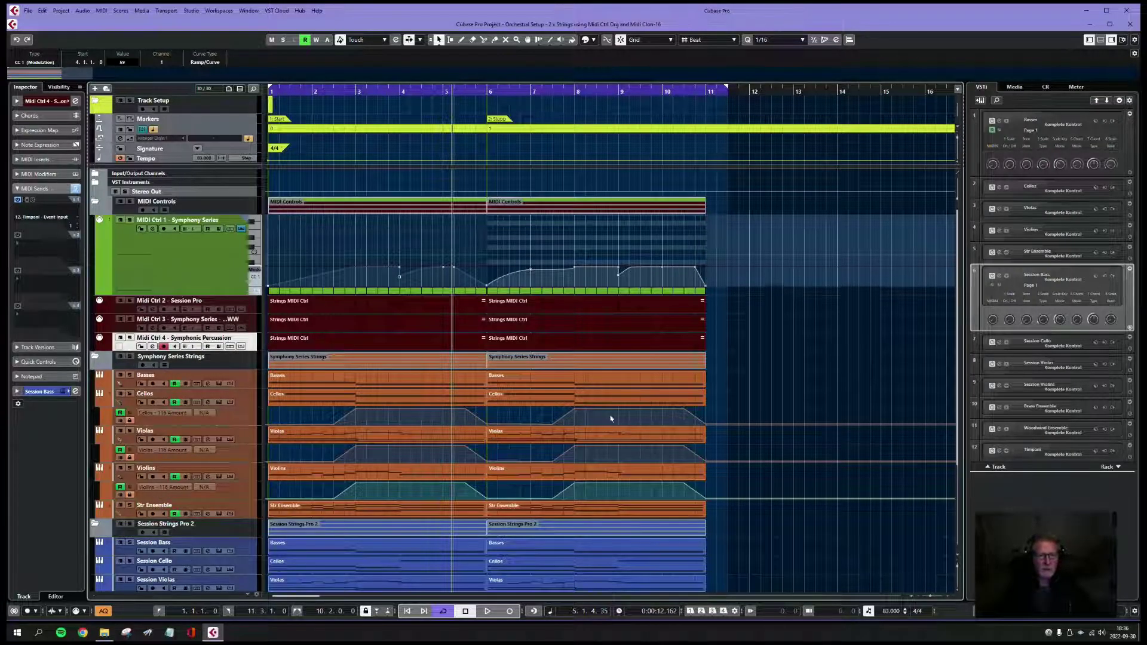
double_click(327, 402)
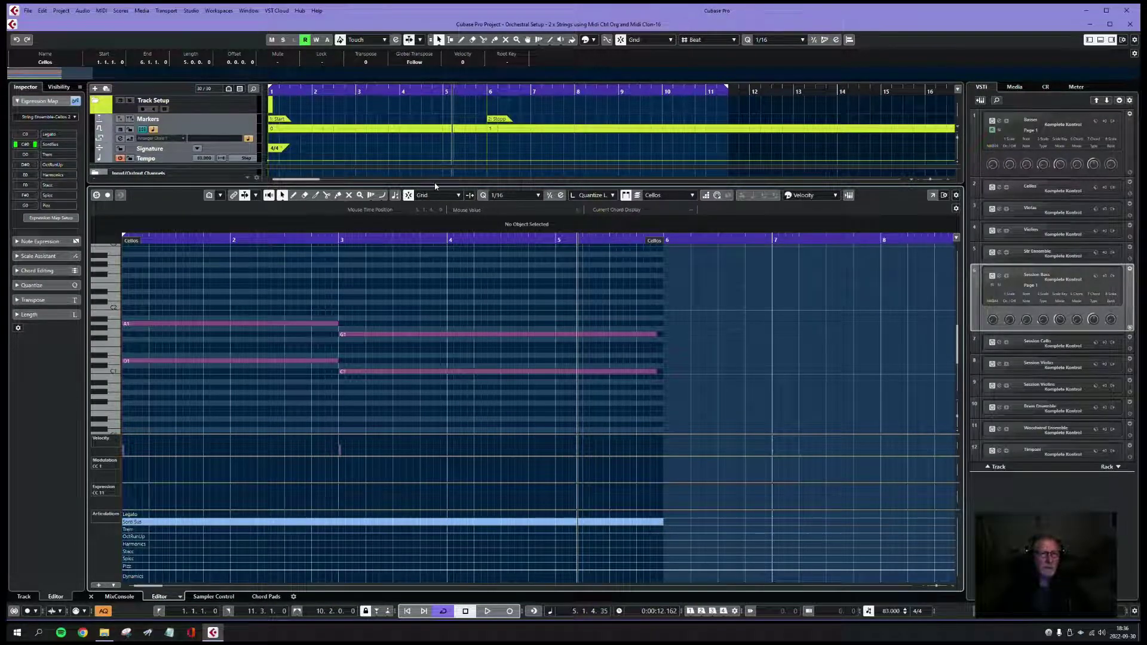
Enlarge the track area above the note editor and select the Cellos part, stepping between string parts
drag(435, 186, 435, 302)
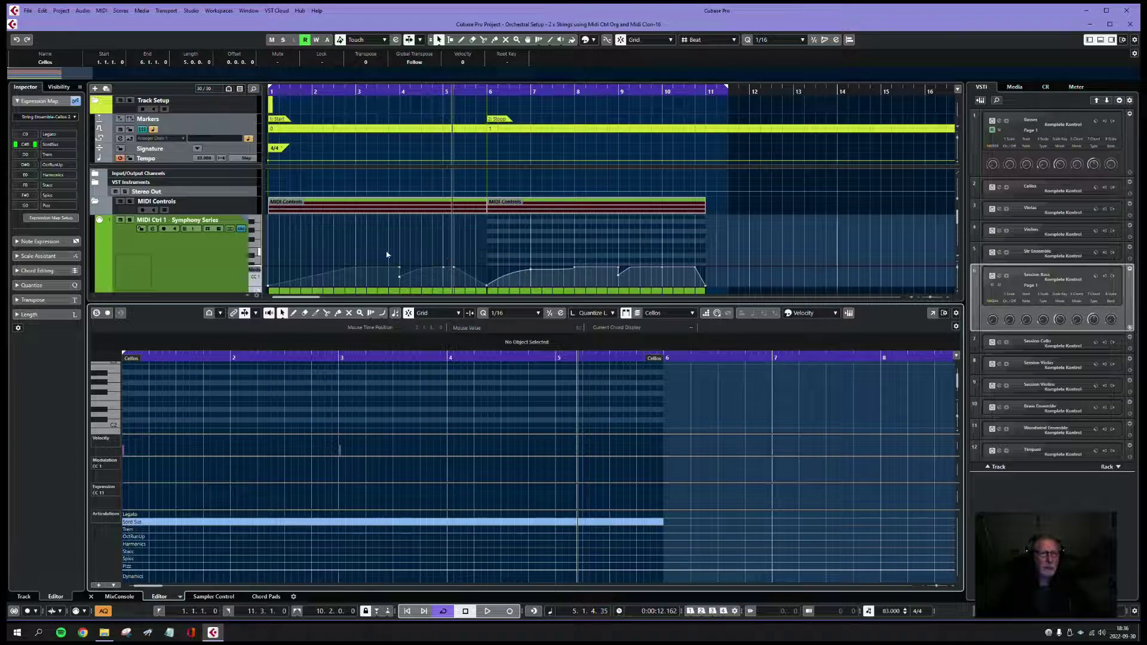
scroll(166, 257, down, 4)
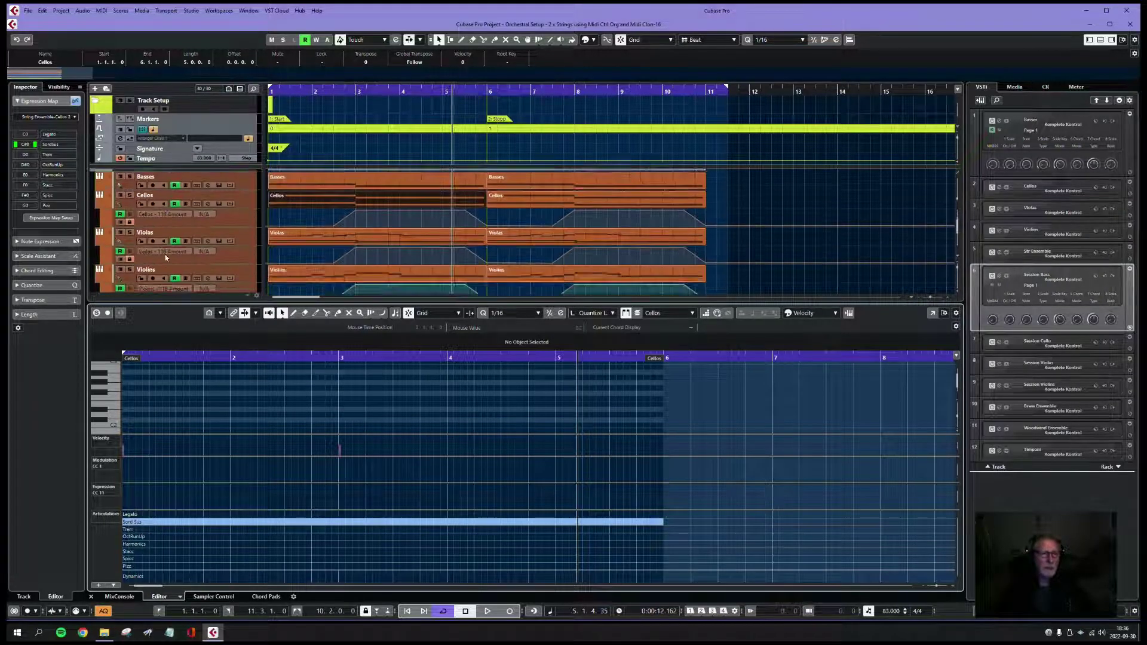
scroll(233, 244, down, 4)
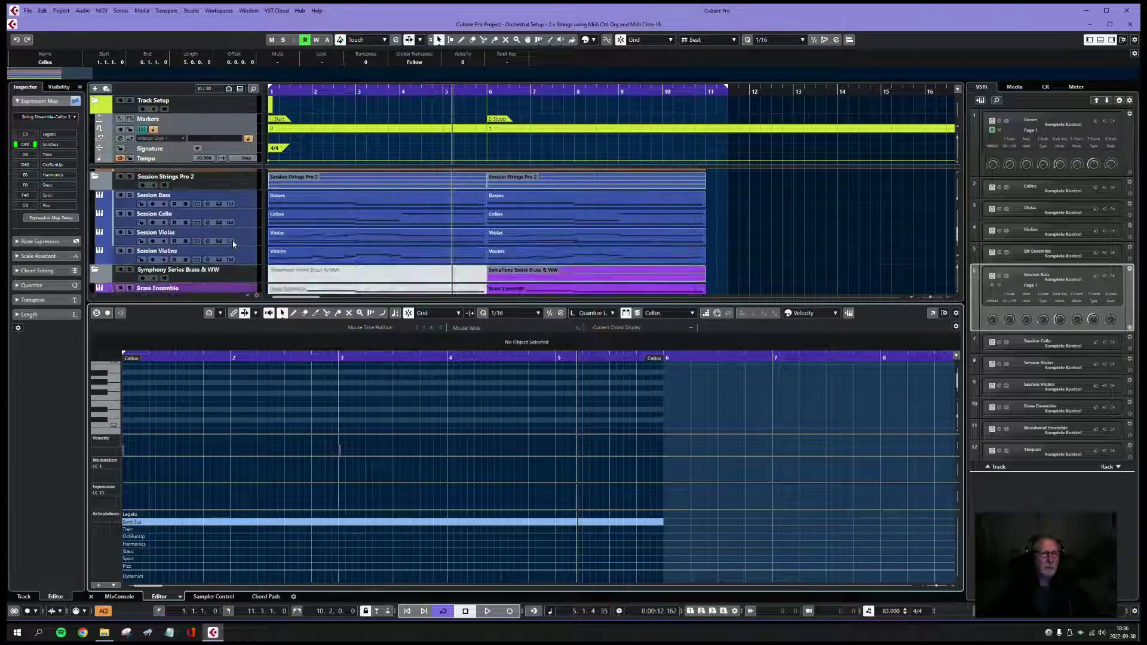
click(394, 217)
key(Down)
key(Down)
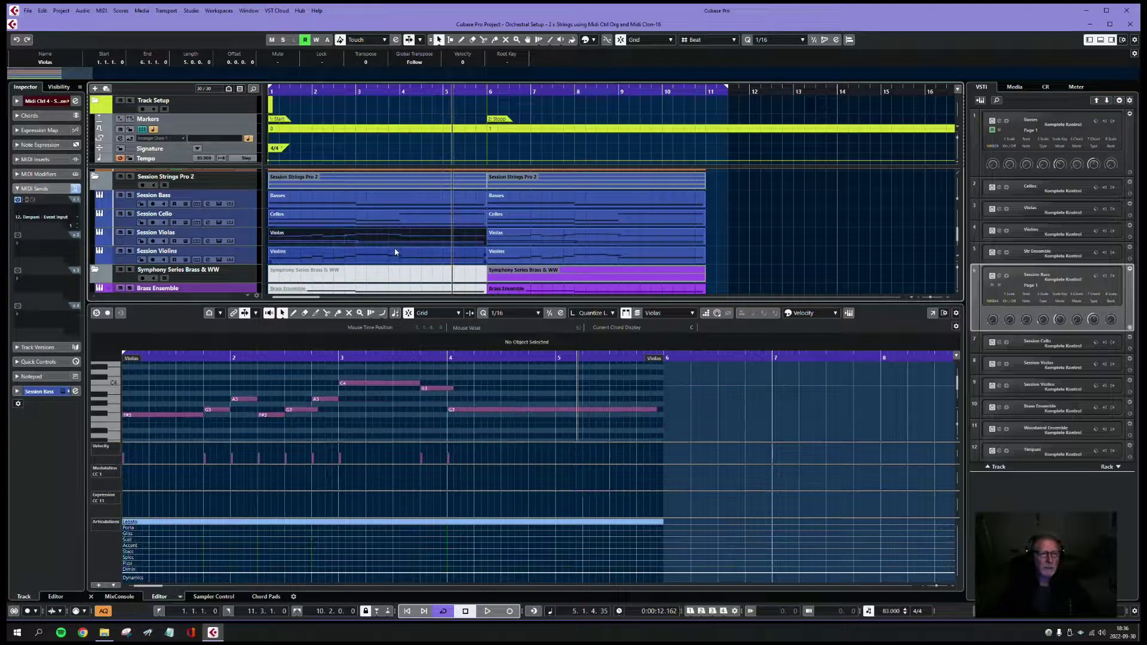
key(Up)
key(Up)
key(Up)
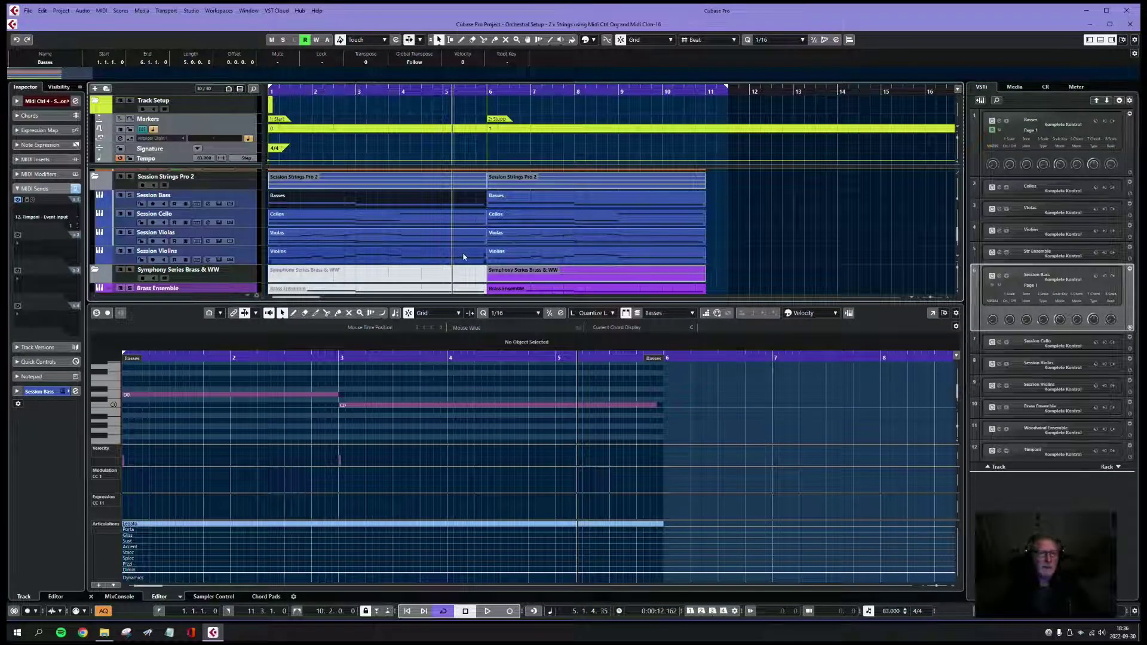
Close the lower-zone note editor so the track list fills the window
scroll(465, 255, up, 4)
scroll(463, 253, up, 3)
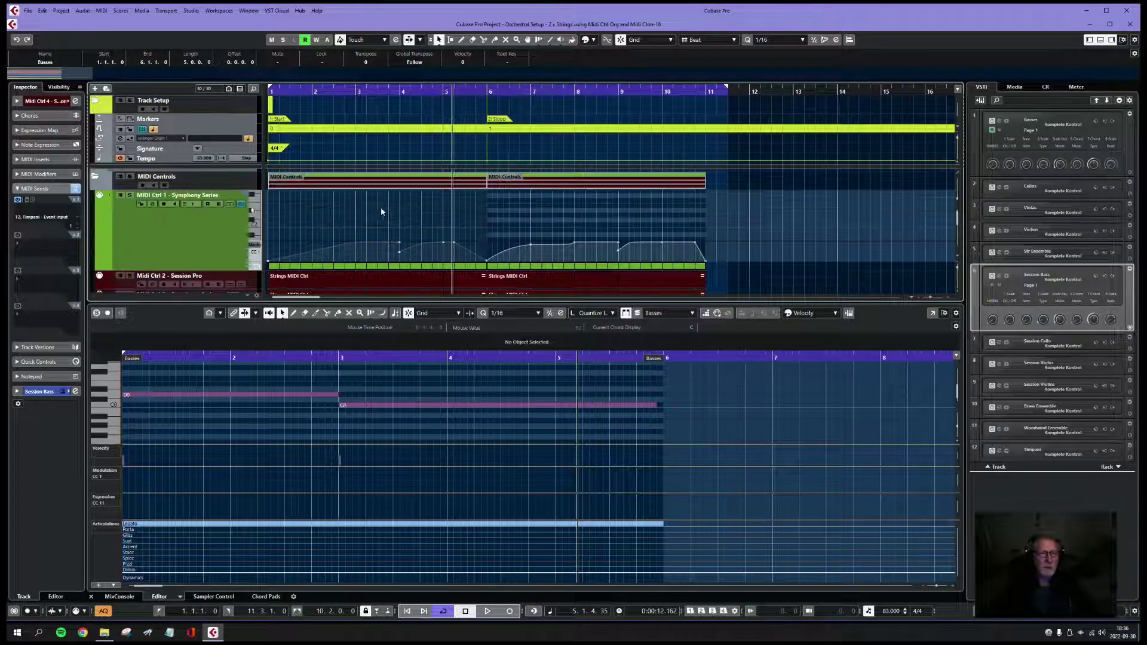
click(91, 596)
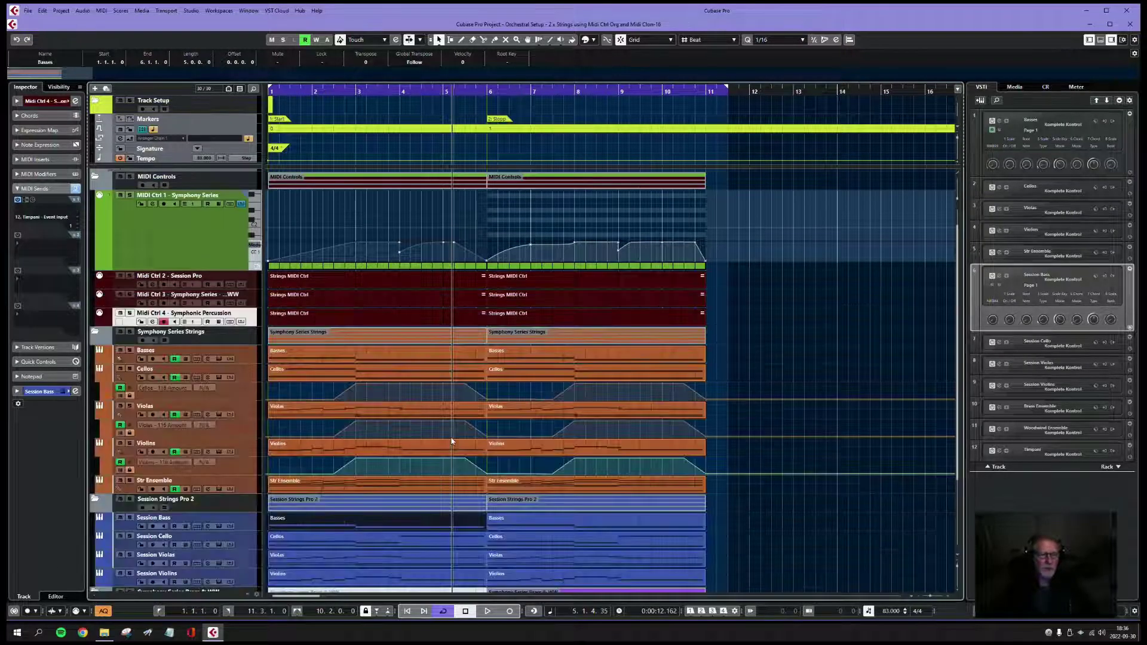